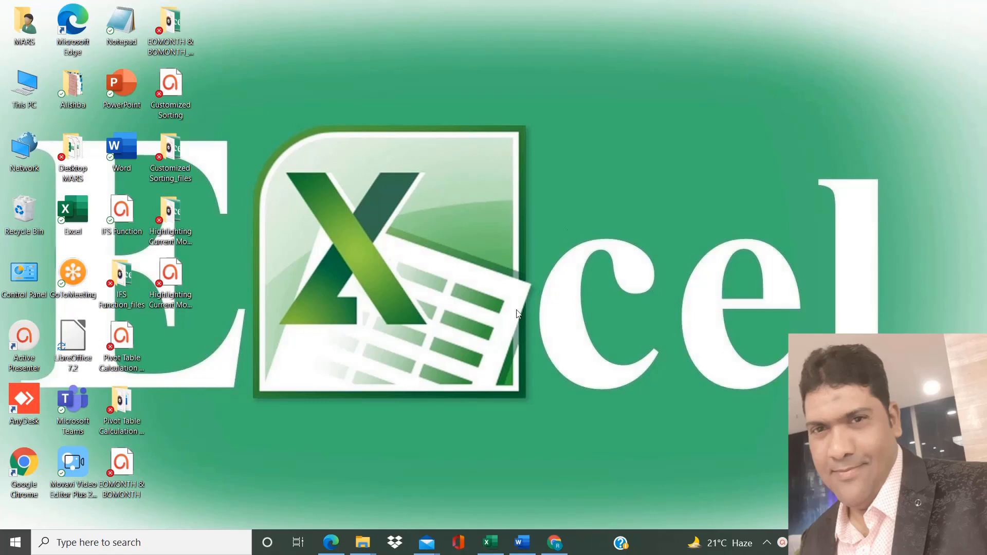
Review the wildcard character notes in the Word document, and switch to the employee sheet in Excel.
{"action": "left_click", "coordinate": [523, 546]}
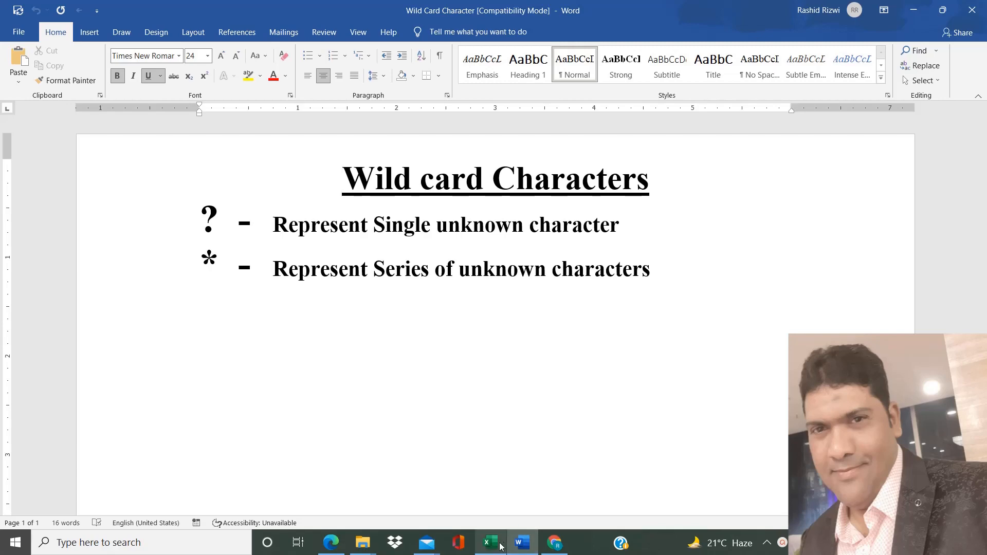
{"action": "left_click", "coordinate": [501, 547]}
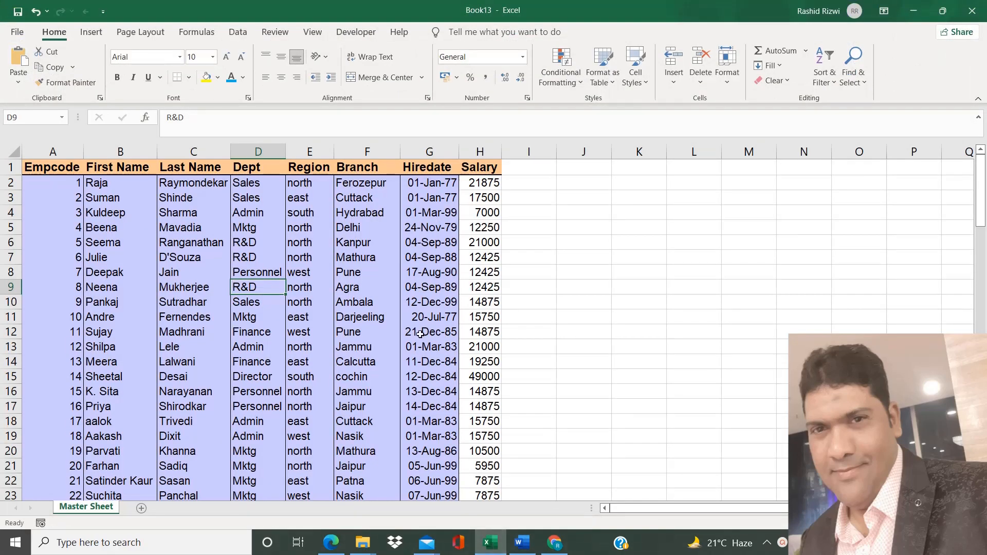
{"action": "left_click", "coordinate": [420, 334]}
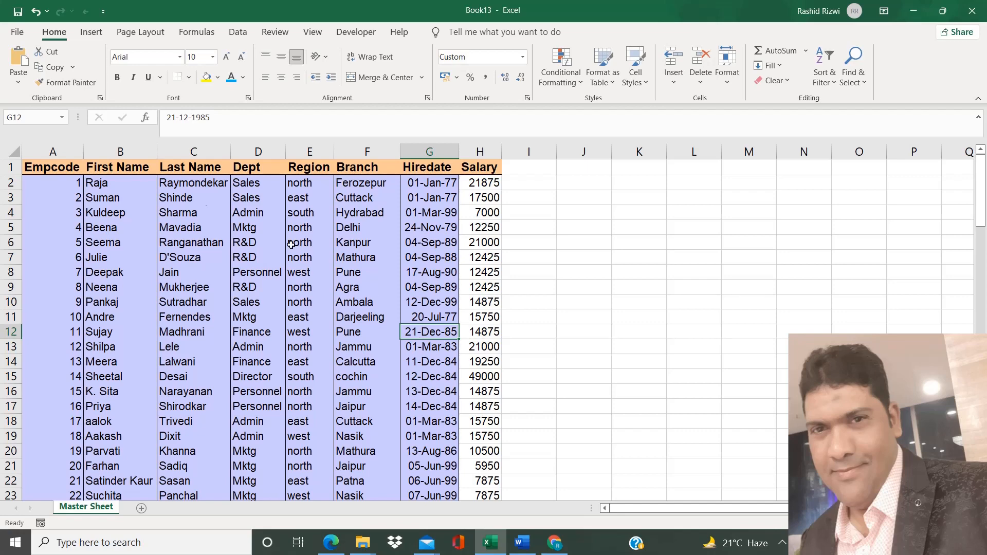
Add an asterisk in front of the first names in cells B2, B5 and B9.
{"action": "double_click", "coordinate": [88, 183]}
{"action": "type", "text": "*"}
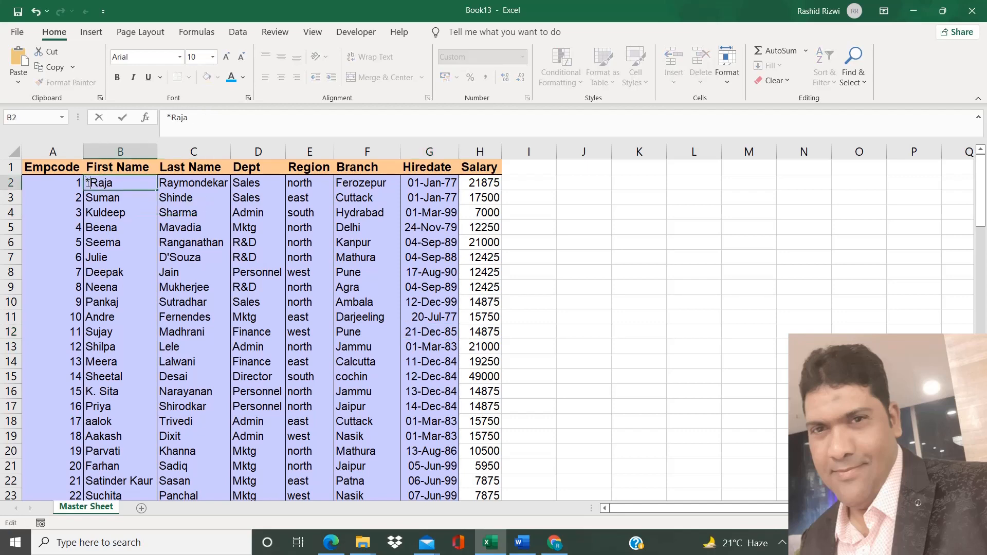
{"action": "left_click", "coordinate": [85, 225]}
{"action": "key", "text": "Left"}
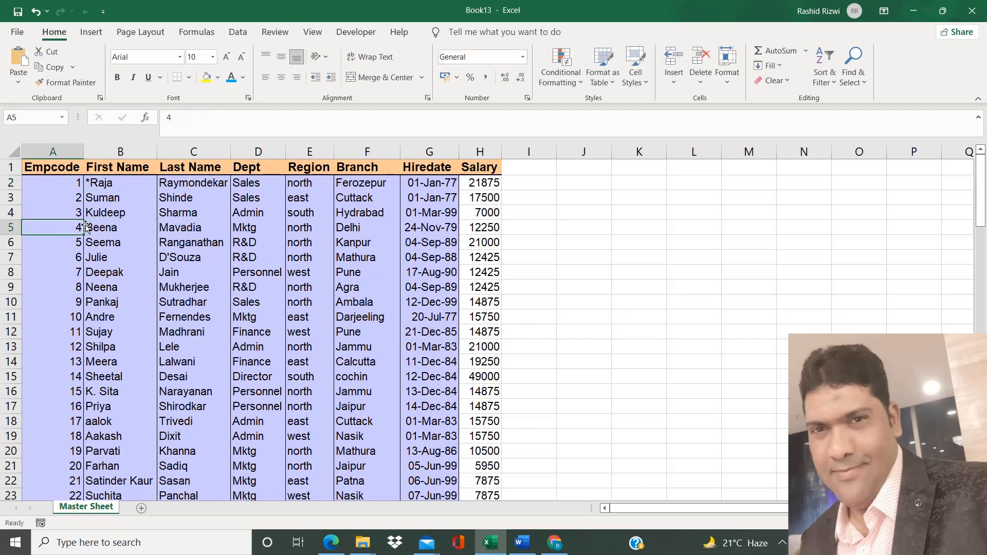
{"action": "left_click", "coordinate": [86, 226]}
{"action": "double_click", "coordinate": [89, 226]}
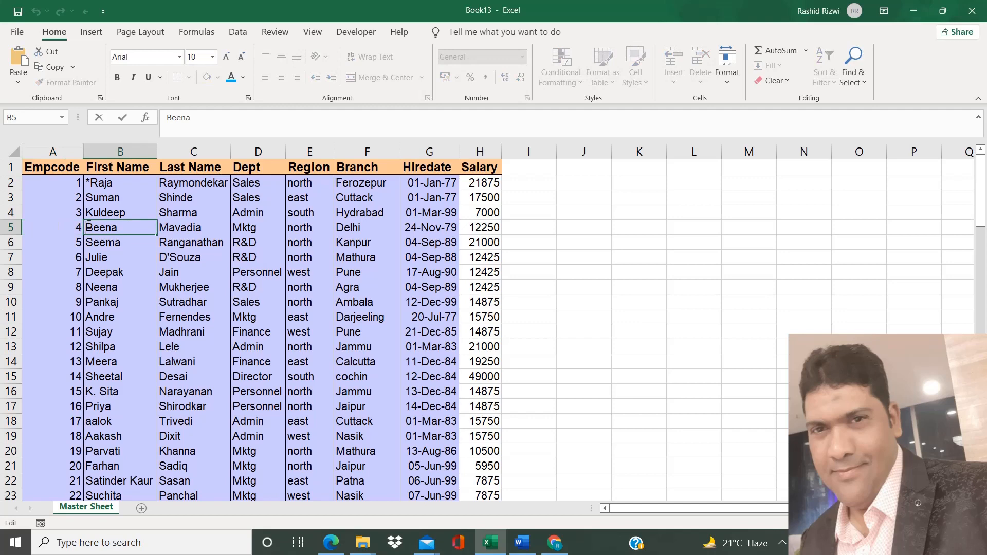
{"action": "type", "text": "*"}
{"action": "double_click", "coordinate": [87, 199]}
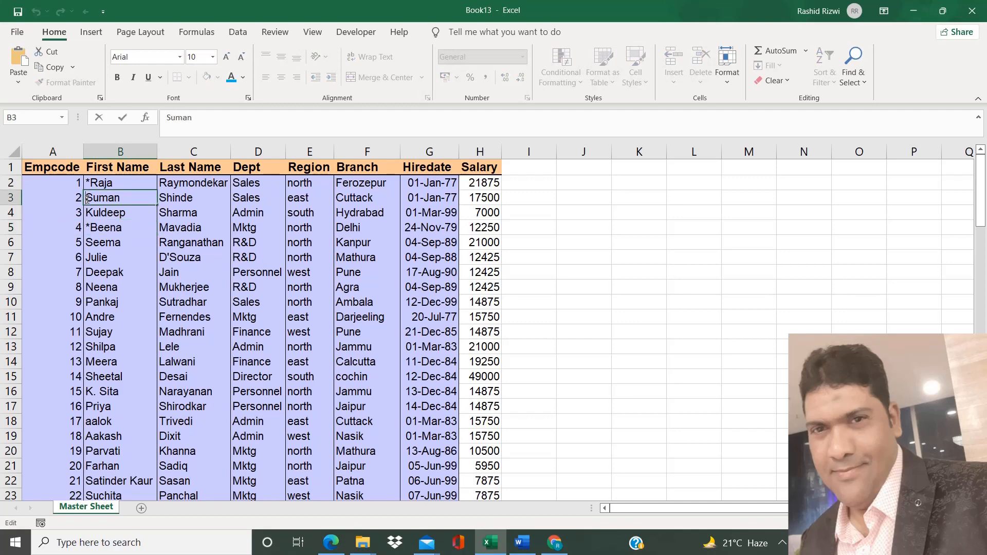
{"action": "double_click", "coordinate": [87, 287]}
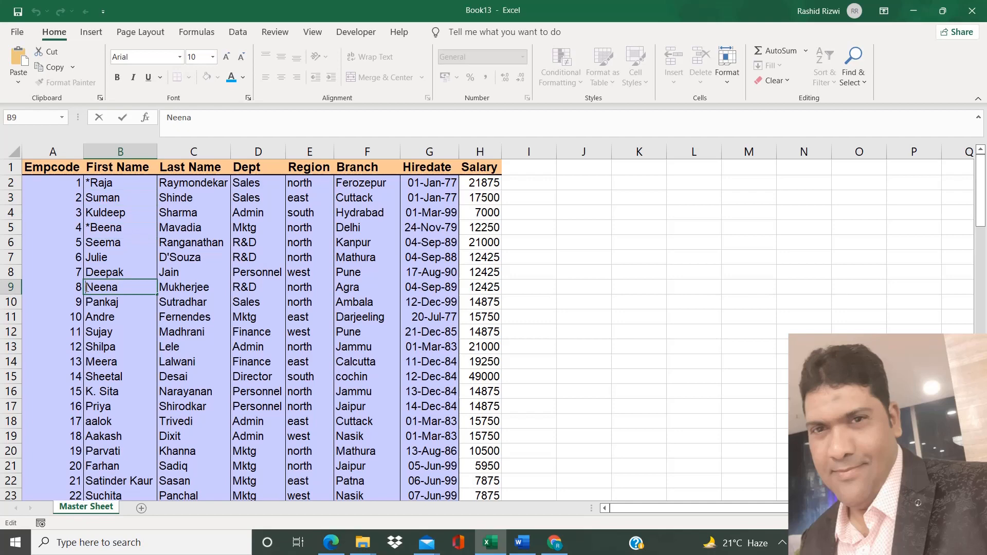
{"action": "type", "text": "*"}
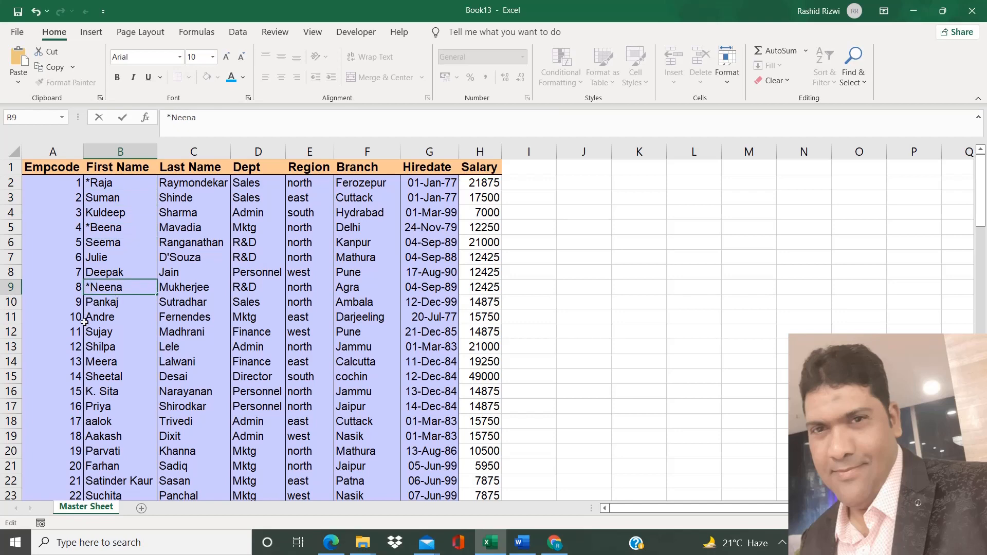
Add an asterisk in front of the first names in cells B12, B18 and B20.
{"action": "left_click", "coordinate": [83, 332]}
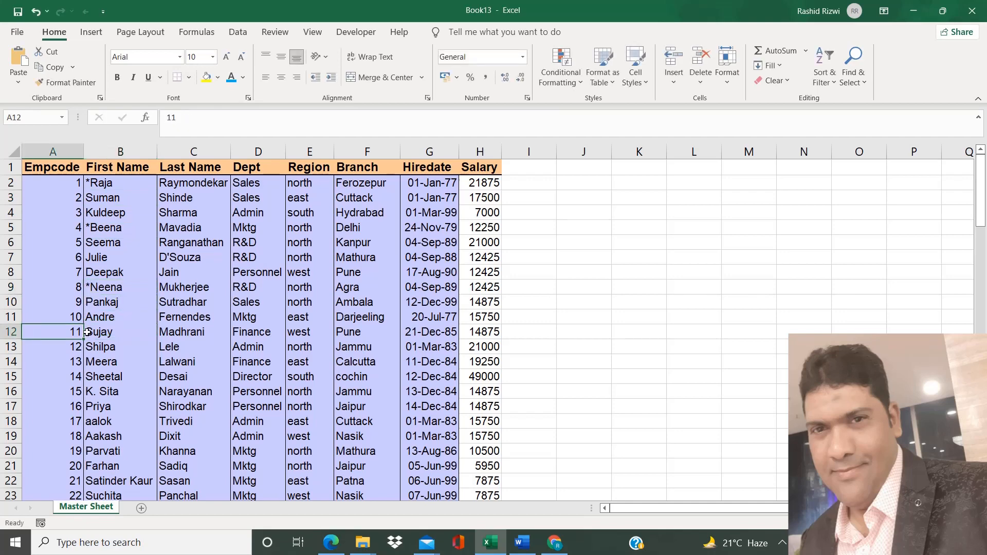
{"action": "double_click", "coordinate": [87, 332]}
{"action": "type", "text": "*"}
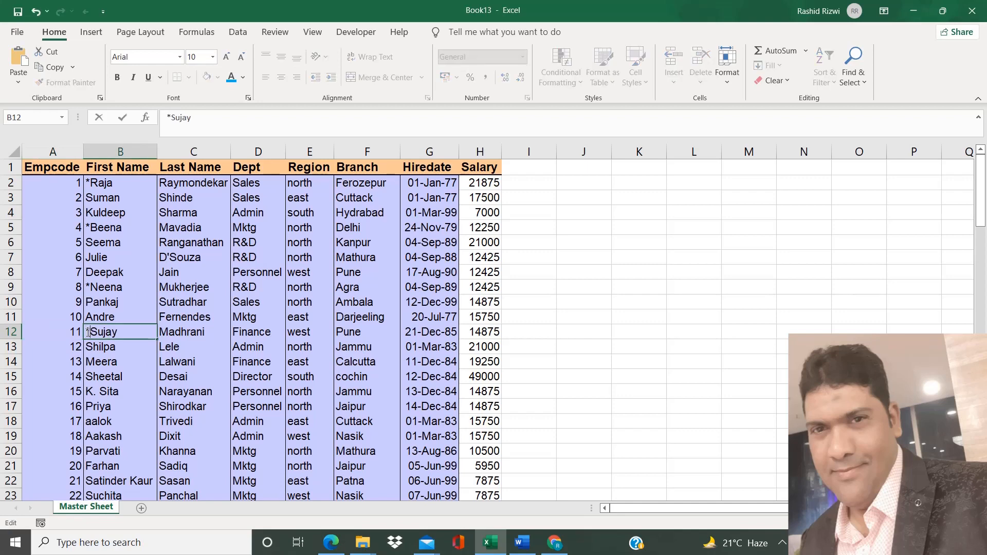
{"action": "left_click", "coordinate": [84, 421]}
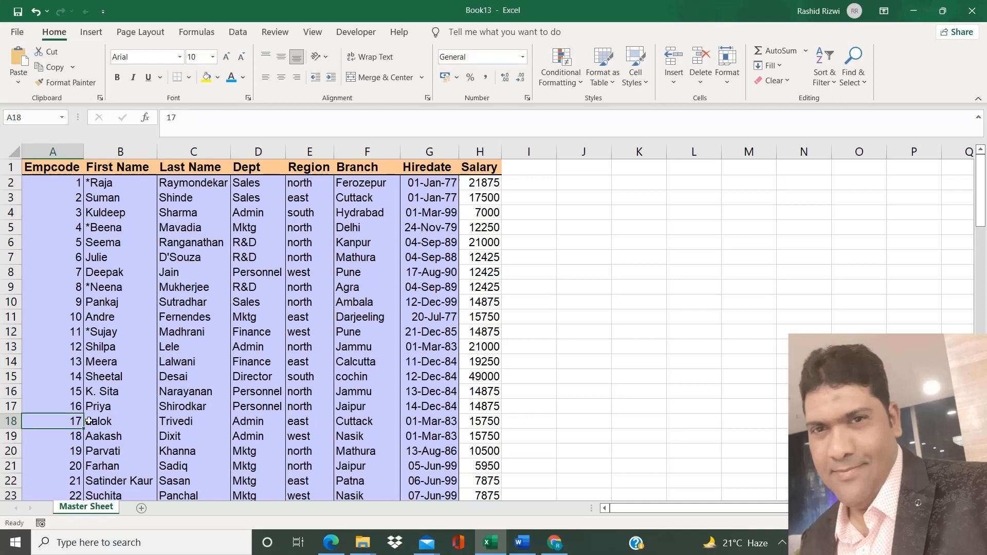
{"action": "double_click", "coordinate": [88, 421]}
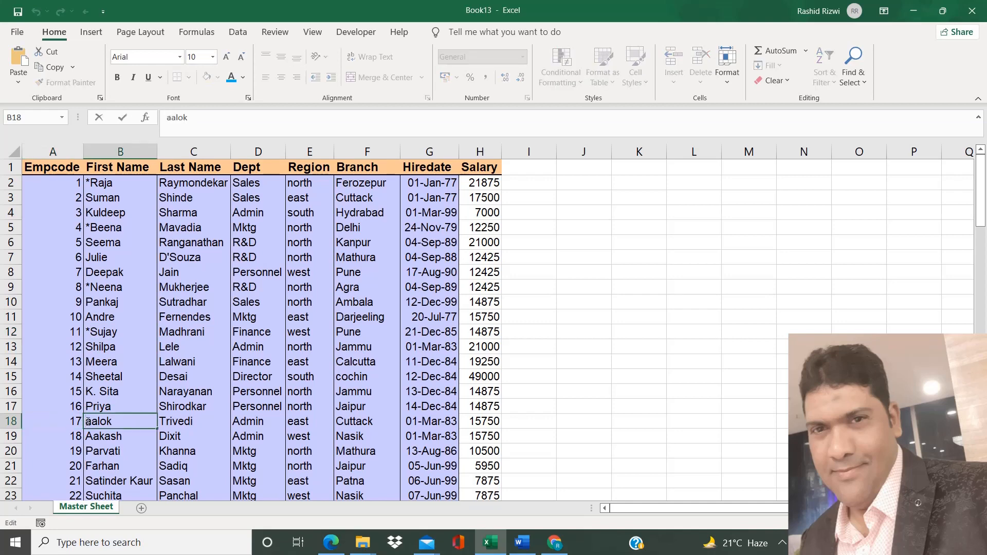
{"action": "type", "text": "*"}
{"action": "double_click", "coordinate": [88, 451]}
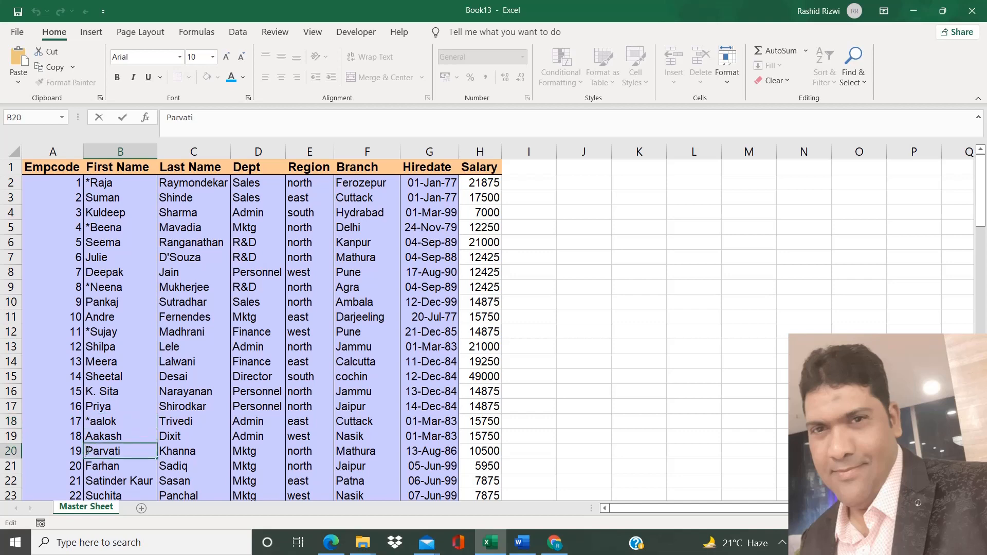
{"action": "type", "text": "*"}
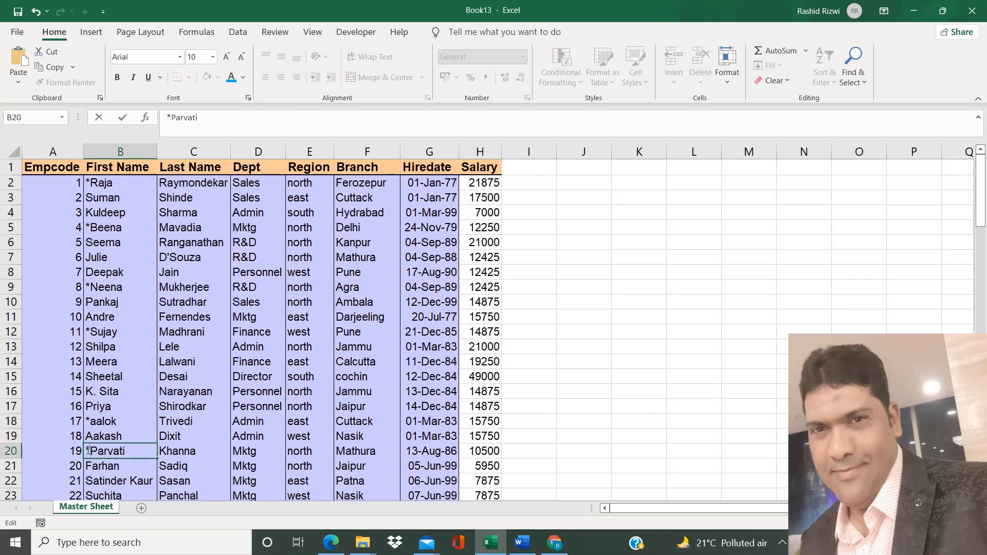
{"action": "left_click", "coordinate": [159, 249]}
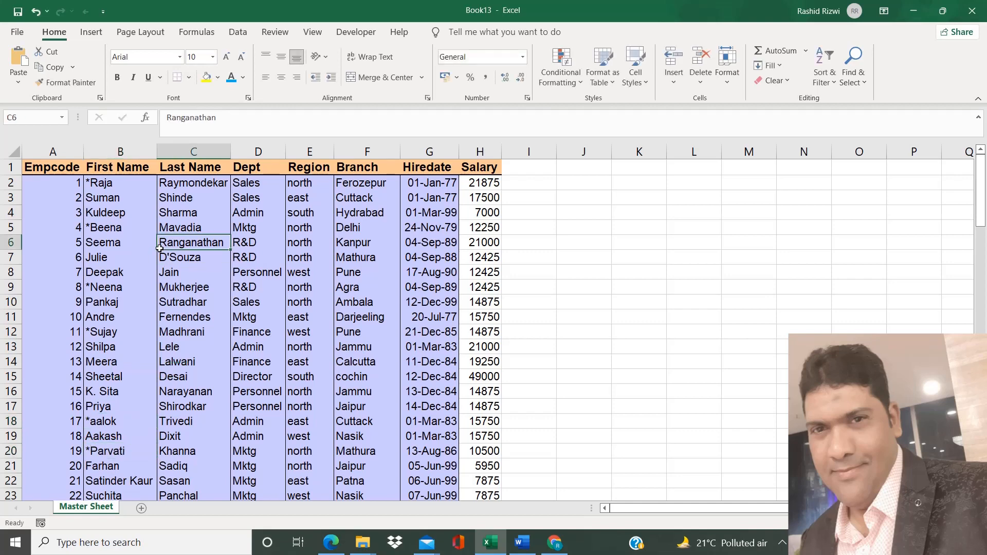
Try to filter the First Name column for entries that begin with "*", and remove the filter from the table.
{"action": "left_click", "coordinate": [126, 233]}
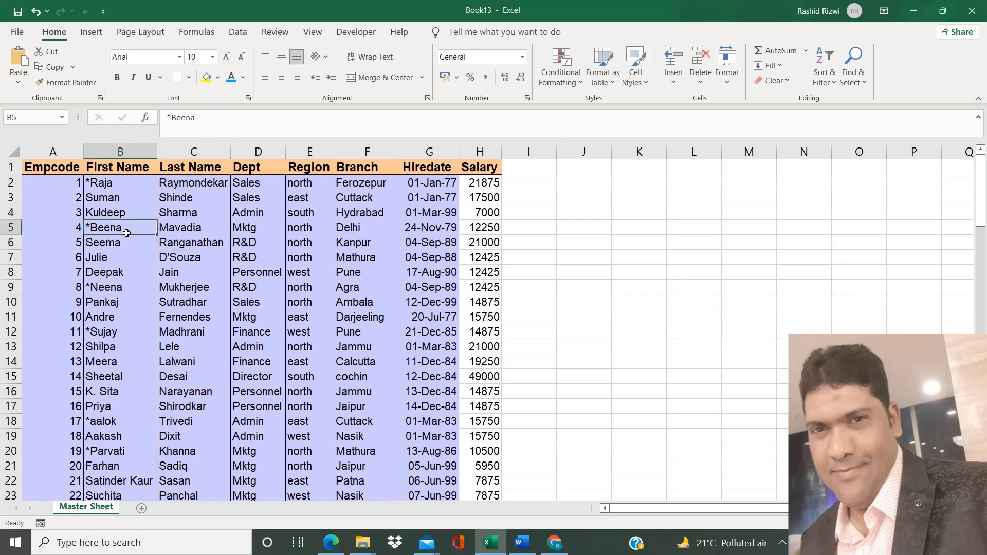
{"action": "key", "text": "ctrl+shift+l"}
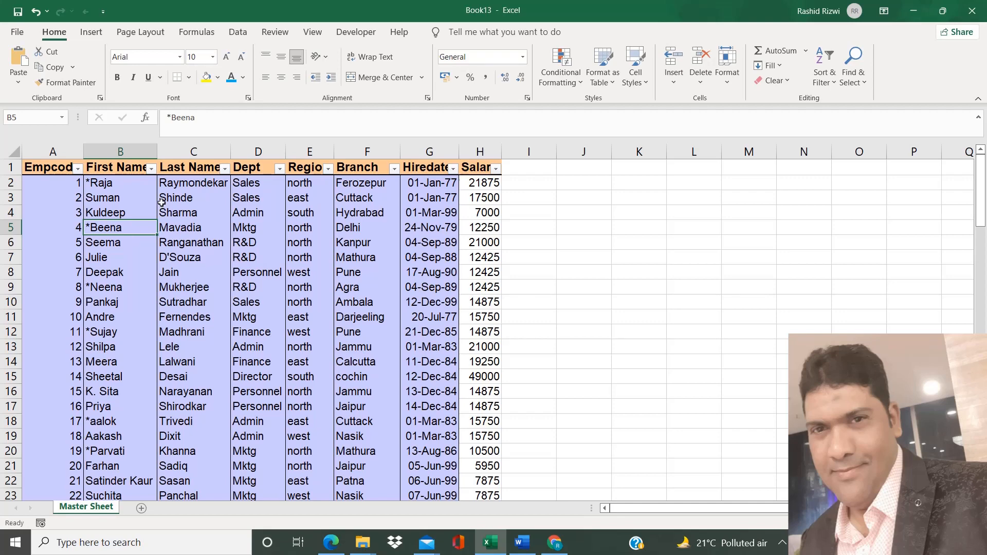
{"action": "left_click", "coordinate": [140, 194]}
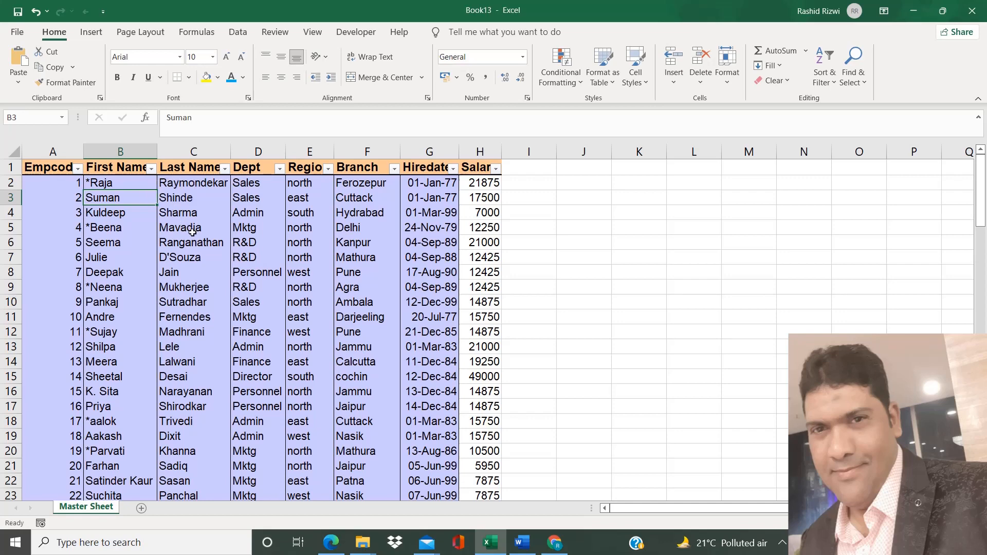
{"action": "left_click", "coordinate": [152, 169]}
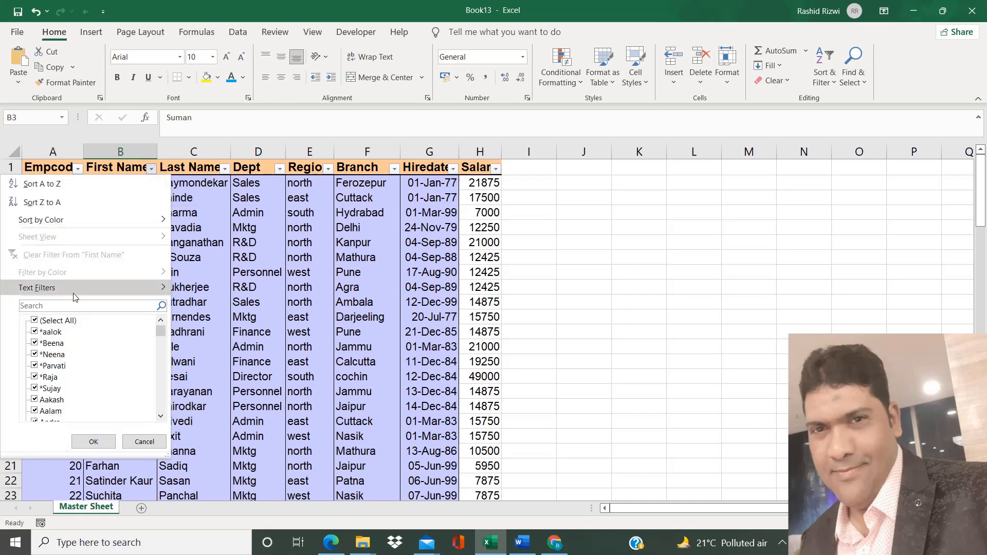
{"action": "mouse_move", "coordinate": [74, 294]}
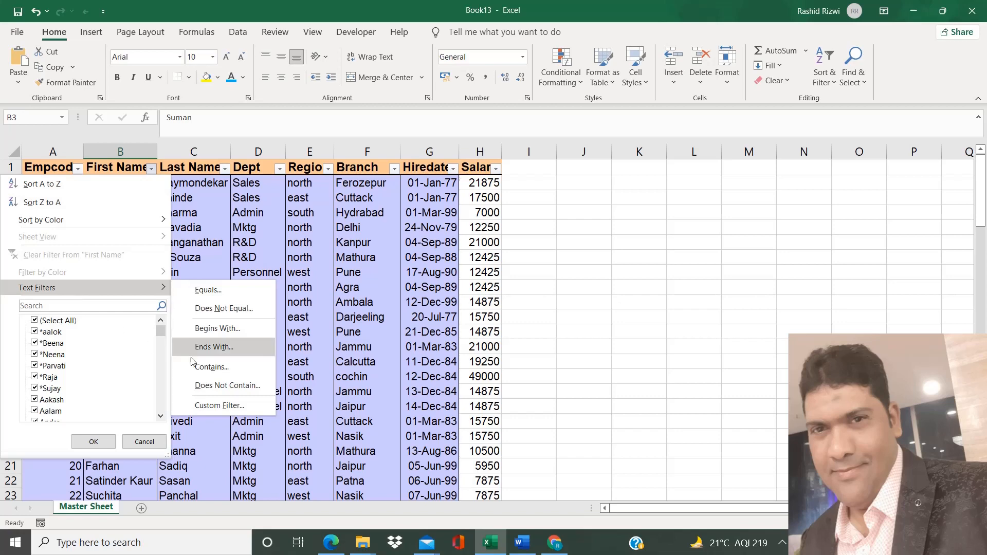
{"action": "left_click", "coordinate": [211, 331]}
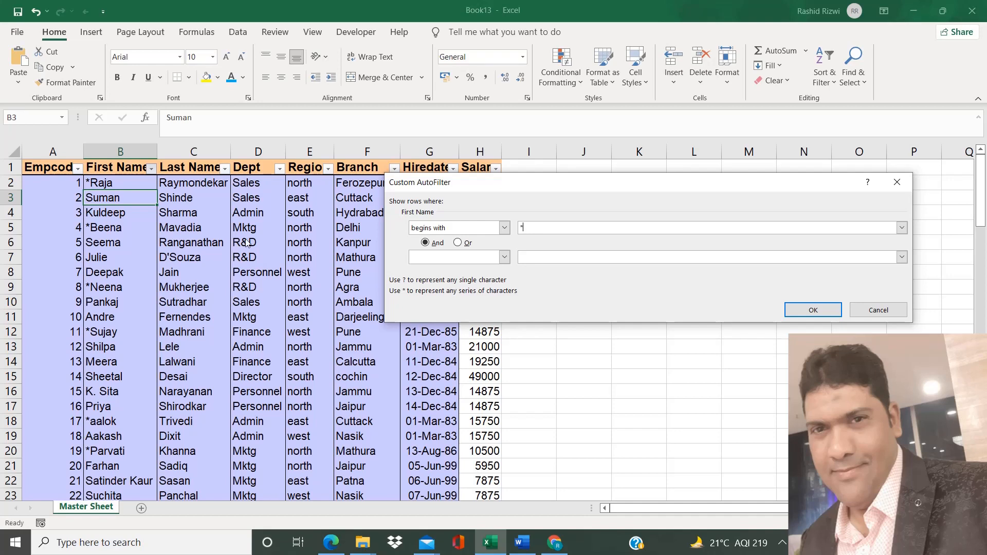
{"action": "left_click", "coordinate": [808, 309]}
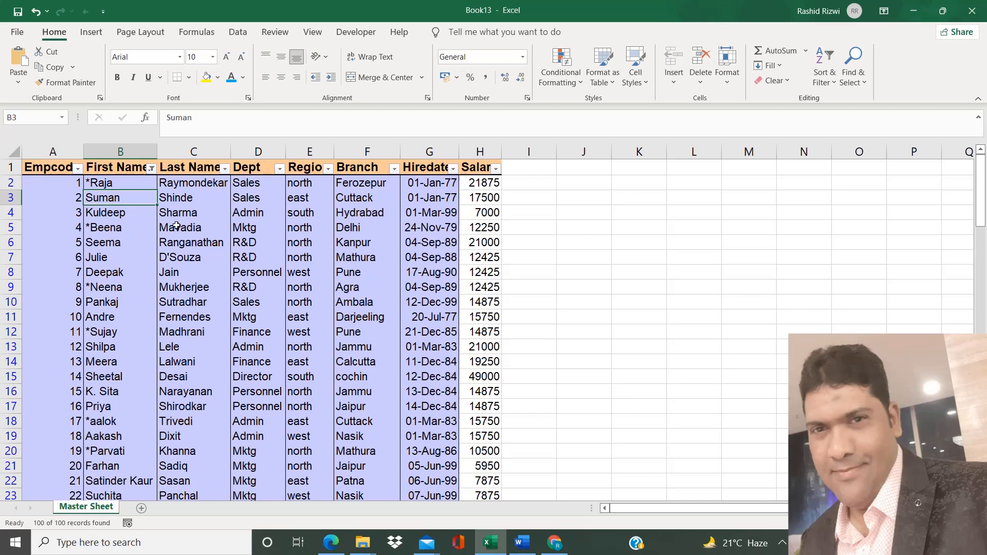
{"action": "key", "text": "ctrl+shift+l"}
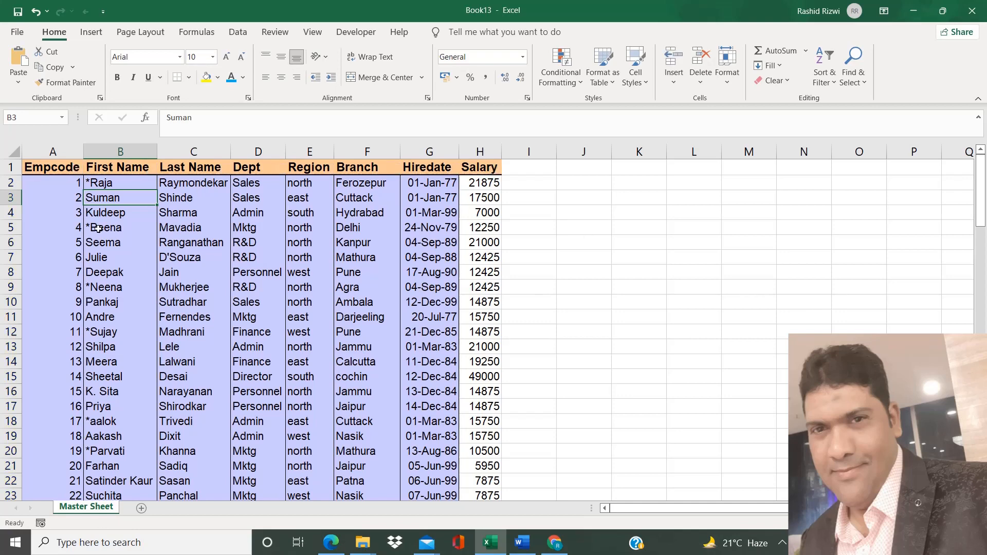
Try to replace every "*" on the sheet with nothing, and undo the replacement.
{"action": "left_click", "coordinate": [72, 166]}
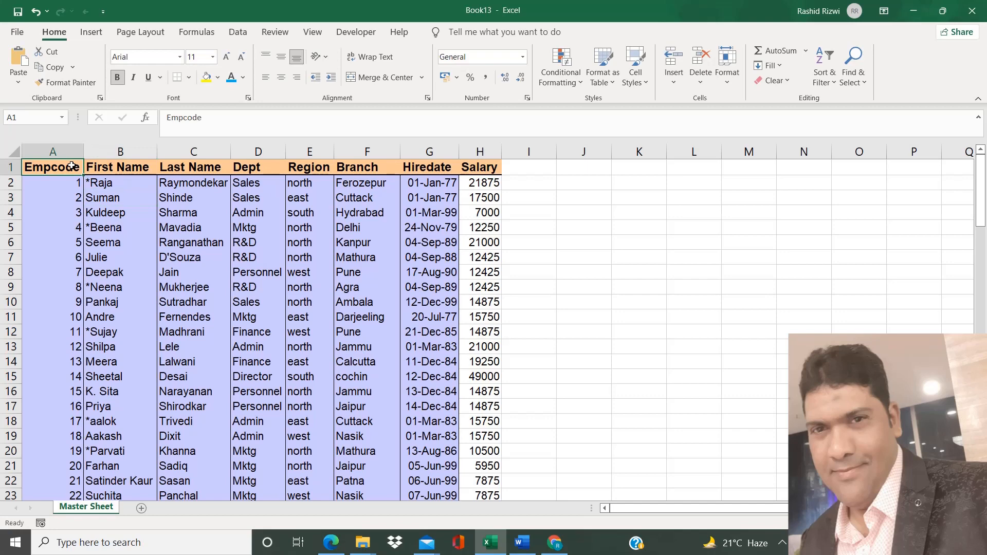
{"action": "key", "text": "ctrl+h"}
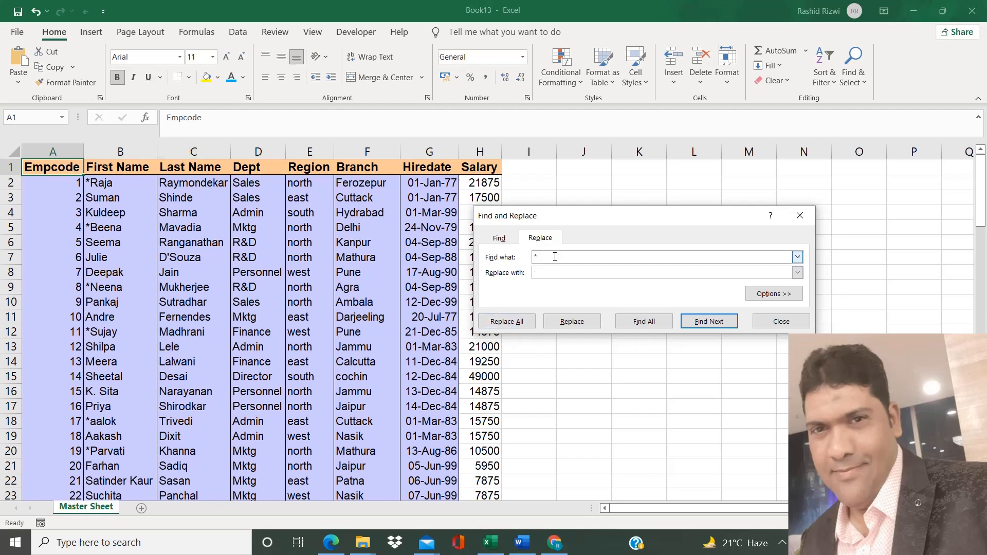
{"action": "left_click", "coordinate": [501, 322]}
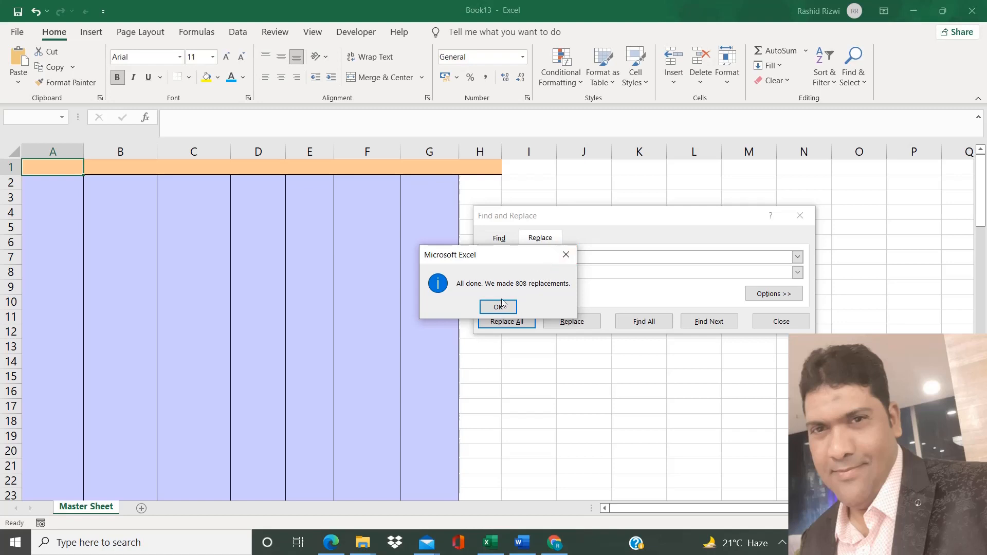
{"action": "left_click", "coordinate": [565, 255]}
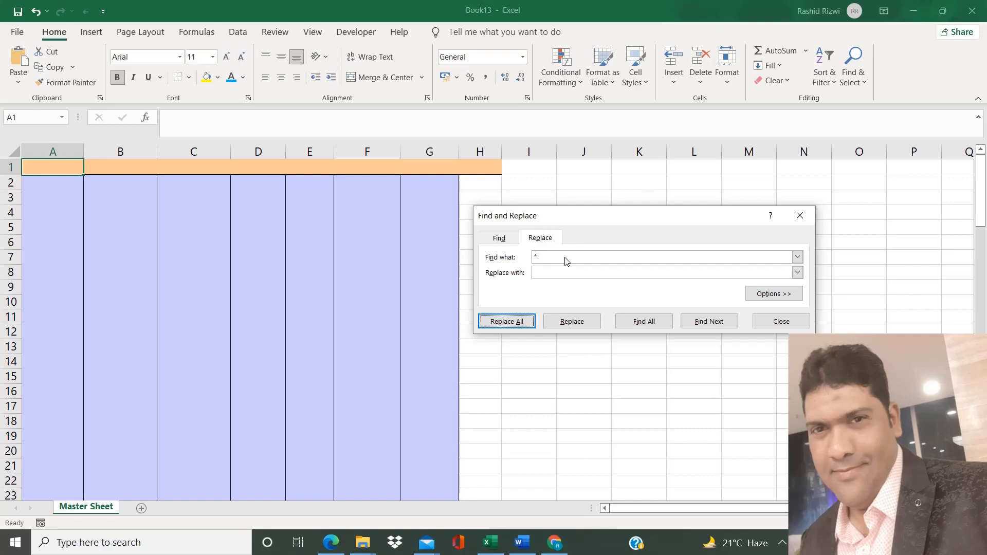
{"action": "key", "text": "Escape"}
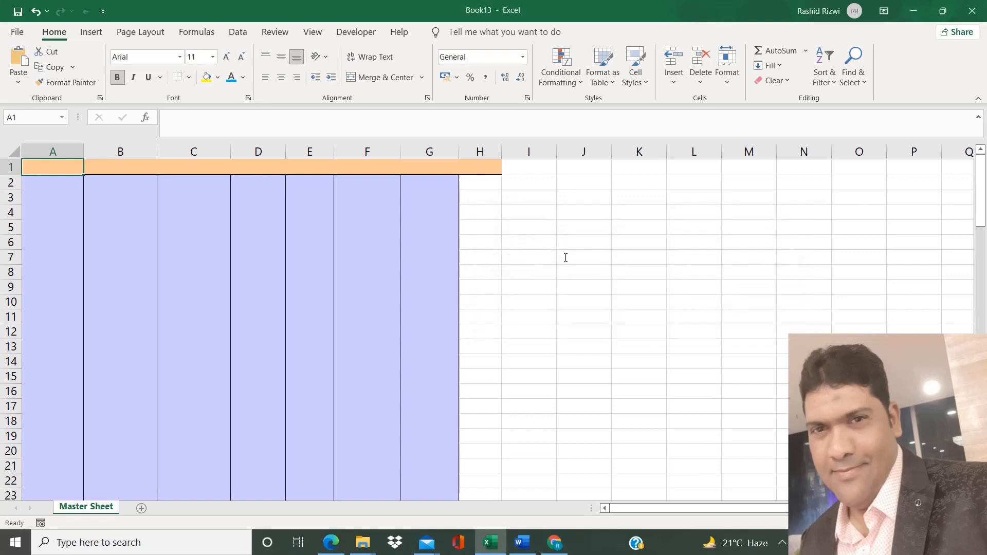
{"action": "key", "text": "ctrl+z"}
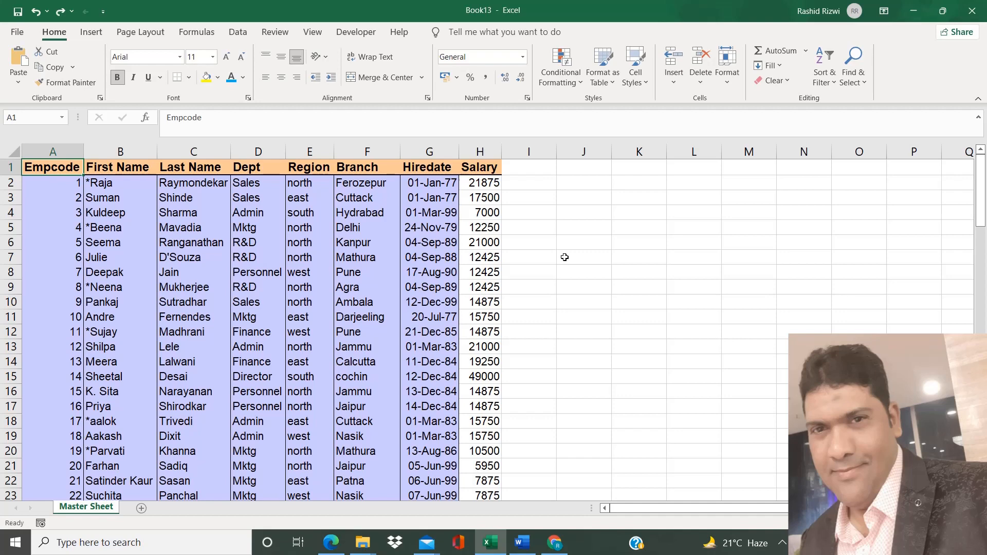
Consult the wildcard character notes in Word again and return to the Excel sheet.
{"action": "left_click", "coordinate": [527, 541]}
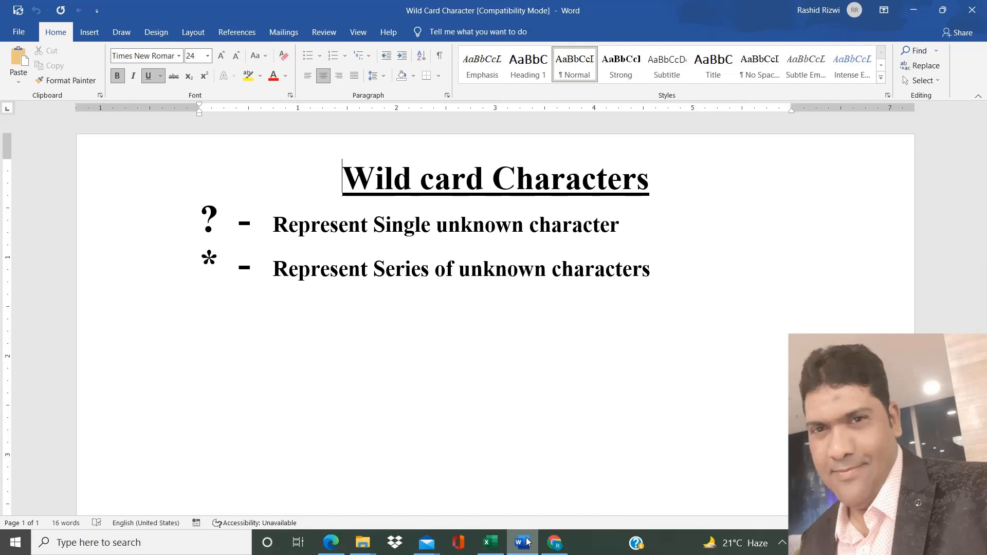
{"action": "left_click", "coordinate": [497, 543]}
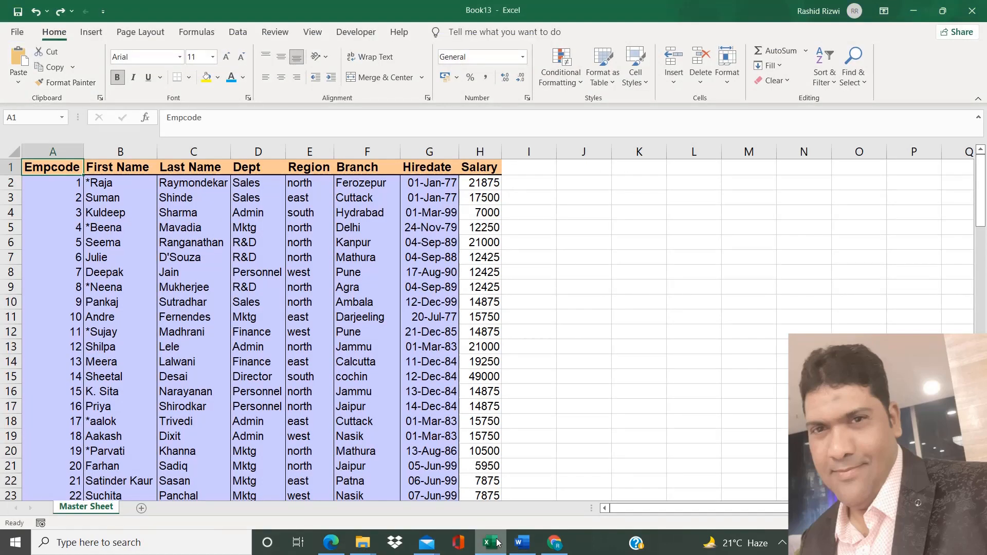
Turn on filters for the employee table and open the text filter choices for the First Name column.
{"action": "left_click", "coordinate": [107, 196]}
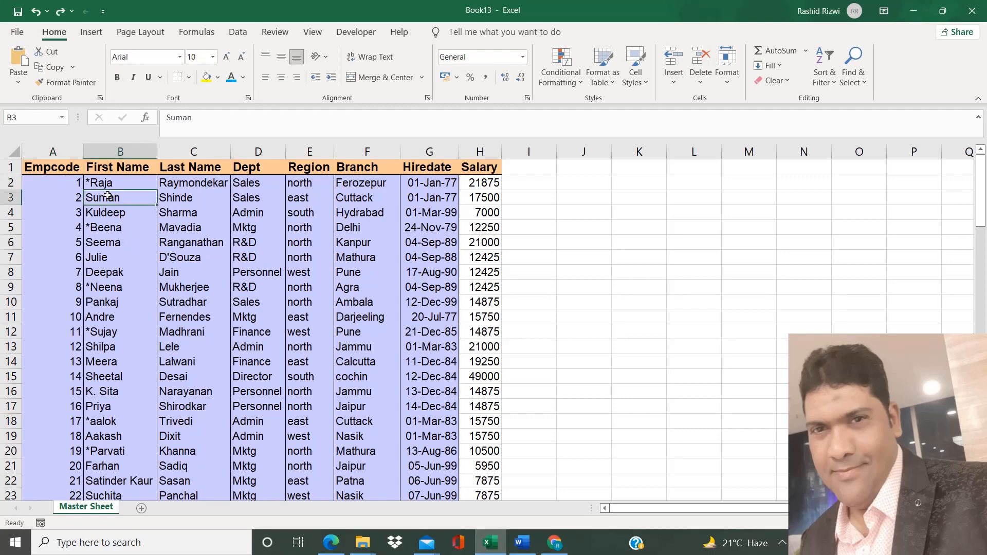
{"action": "key", "text": "ctrl+shift+l"}
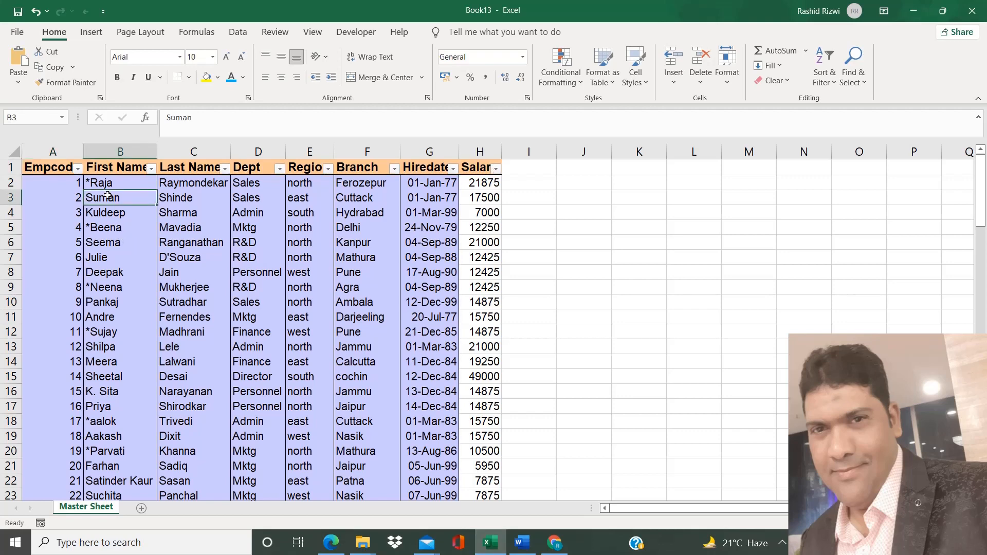
{"action": "left_click", "coordinate": [151, 169]}
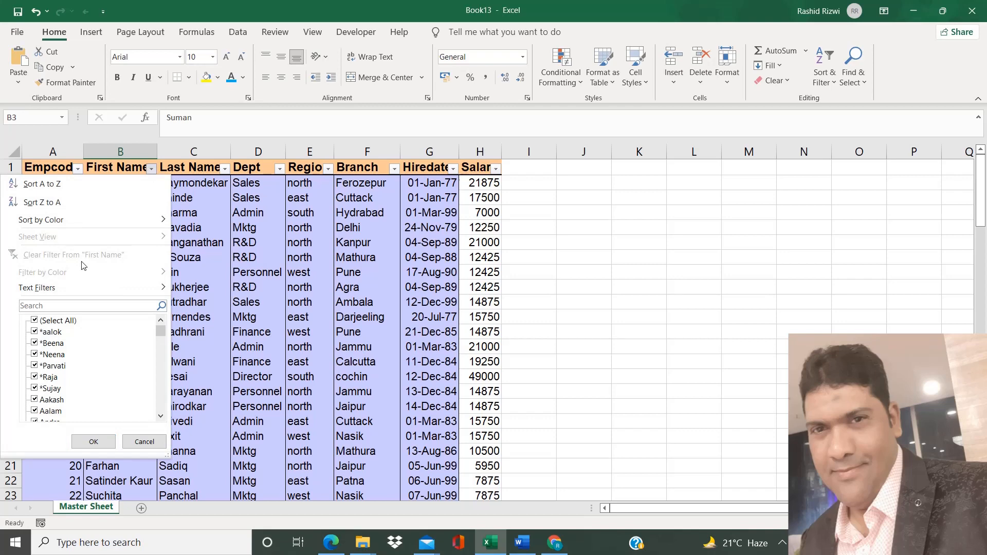
{"action": "mouse_move", "coordinate": [71, 290]}
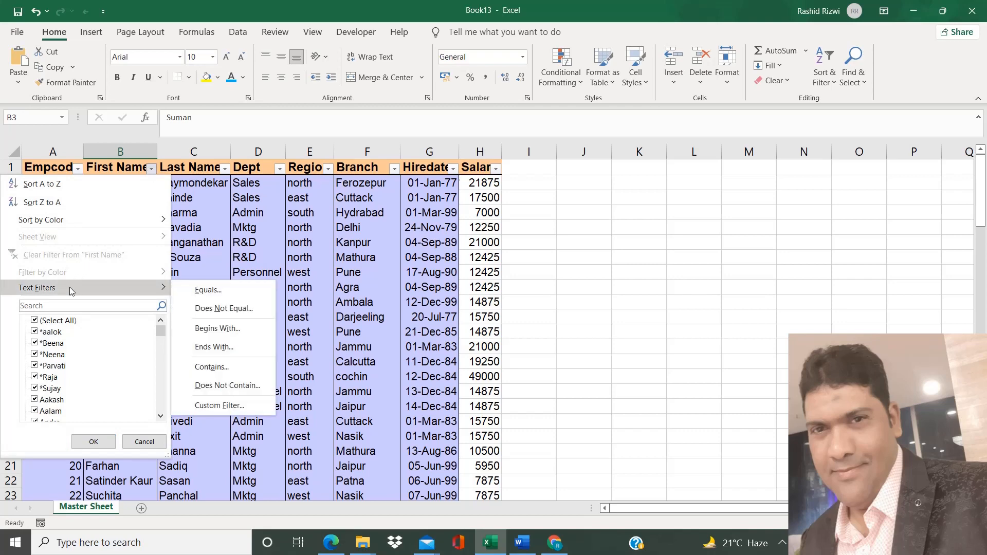
Switch to the Word wildcard notes and enter a "~" on the empty line below the asterisk explanation.
{"action": "left_click", "coordinate": [520, 546]}
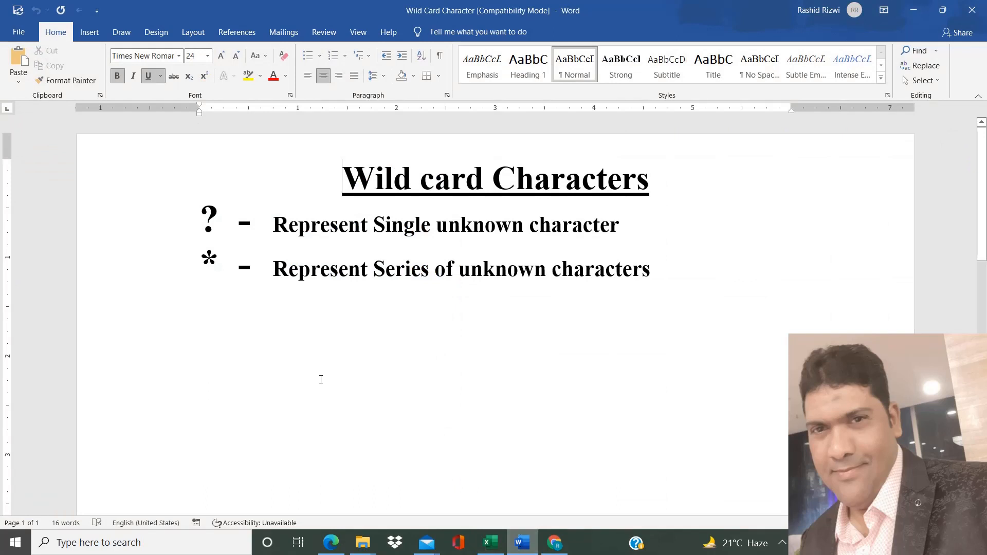
{"action": "left_click", "coordinate": [205, 379]}
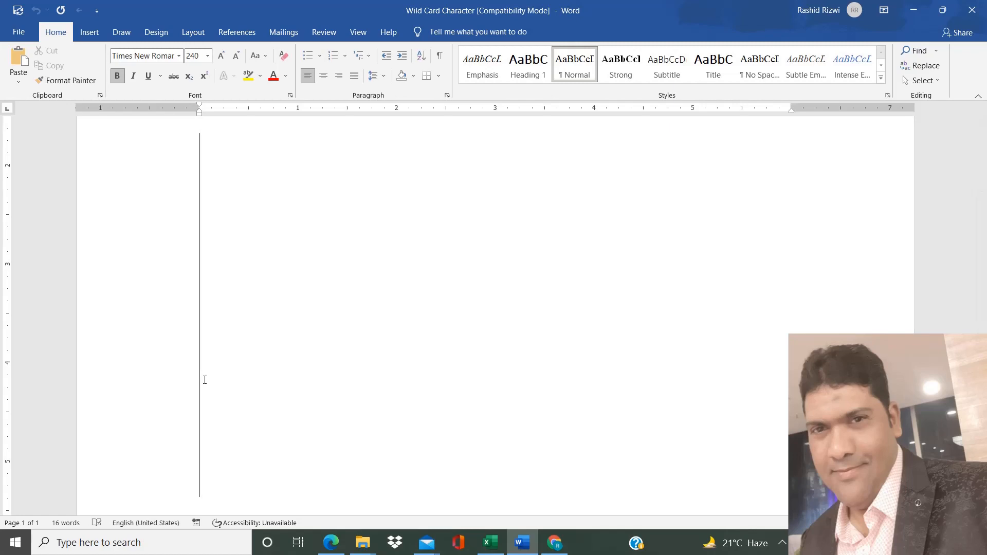
{"action": "key", "text": "ctrl+Home"}
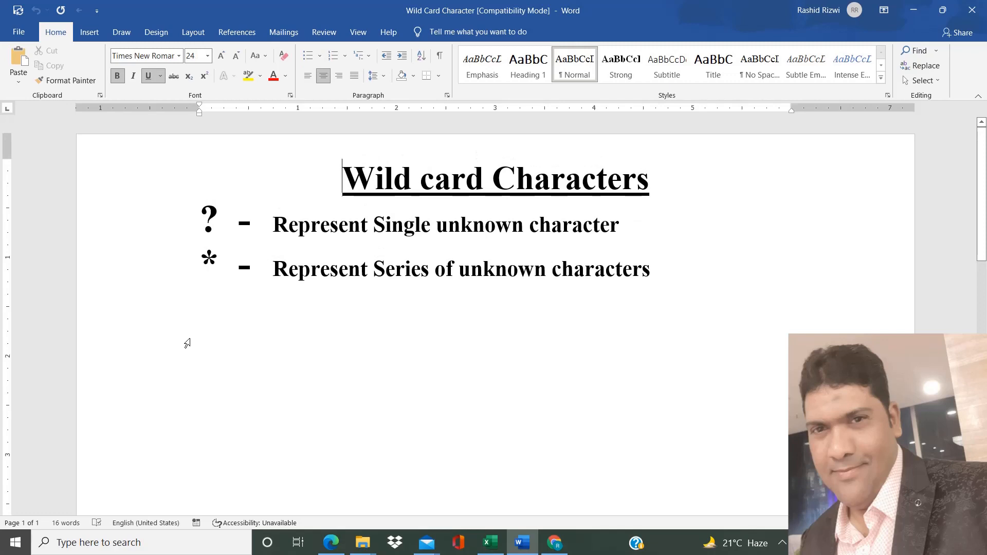
{"action": "left_click", "coordinate": [187, 344]}
{"action": "left_click", "coordinate": [211, 355]}
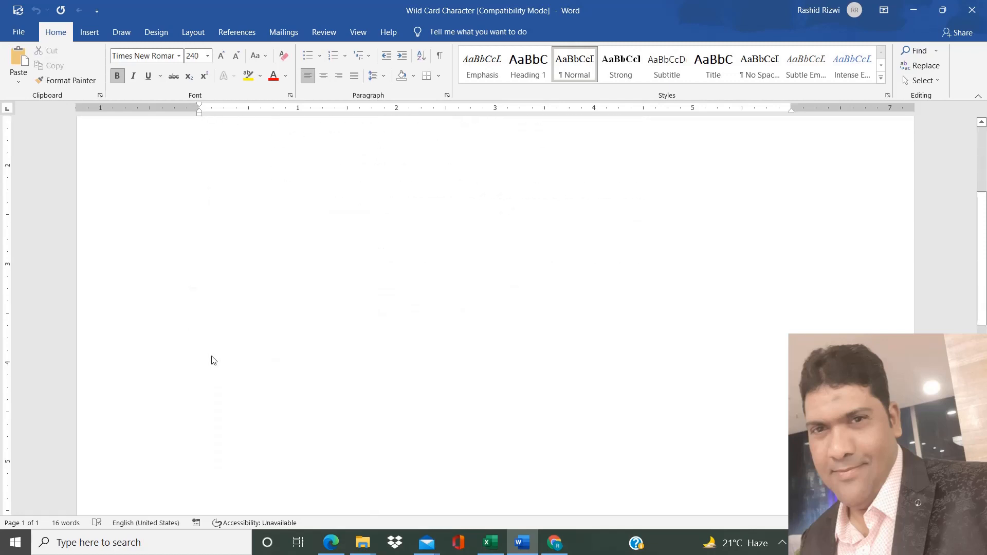
{"action": "type", "text": "~"}
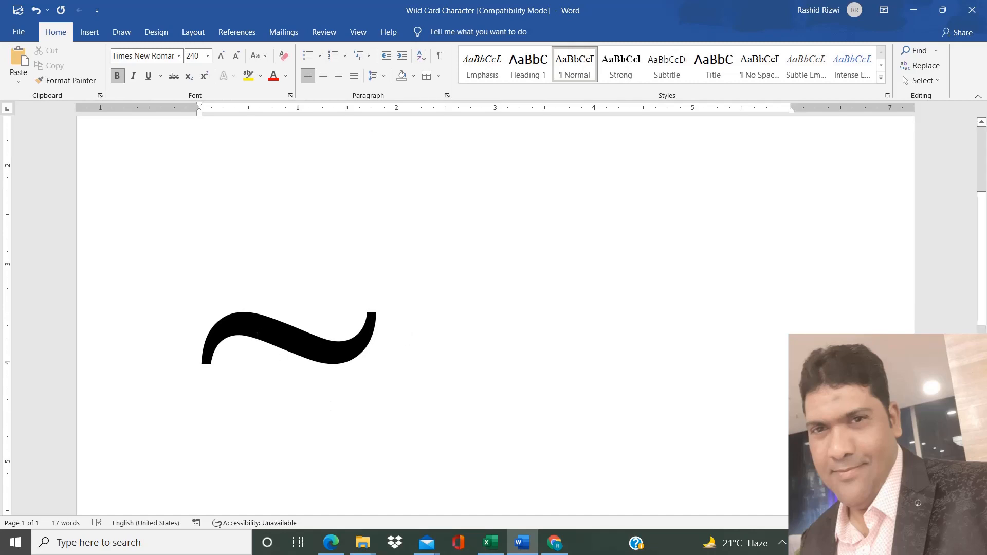
Return to Excel, filter the First Name column for entries that begin with "~*", and remove the filter from the table.
{"action": "left_click", "coordinate": [490, 543]}
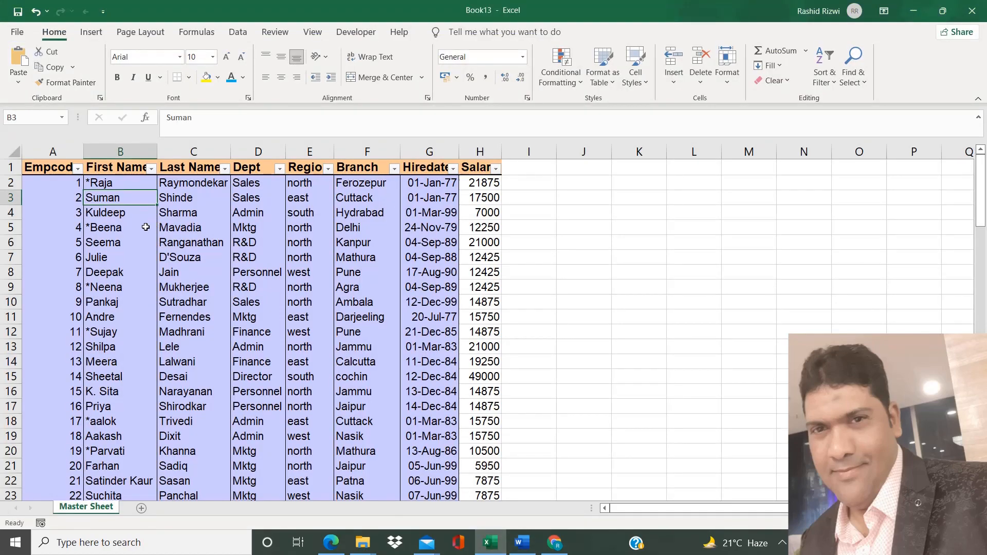
{"action": "left_click", "coordinate": [152, 169]}
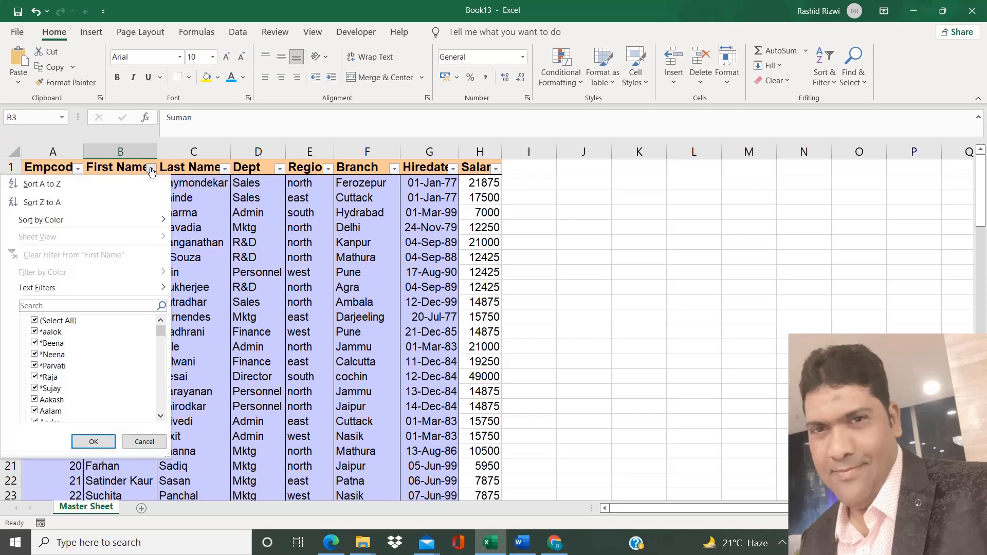
{"action": "mouse_move", "coordinate": [67, 288]}
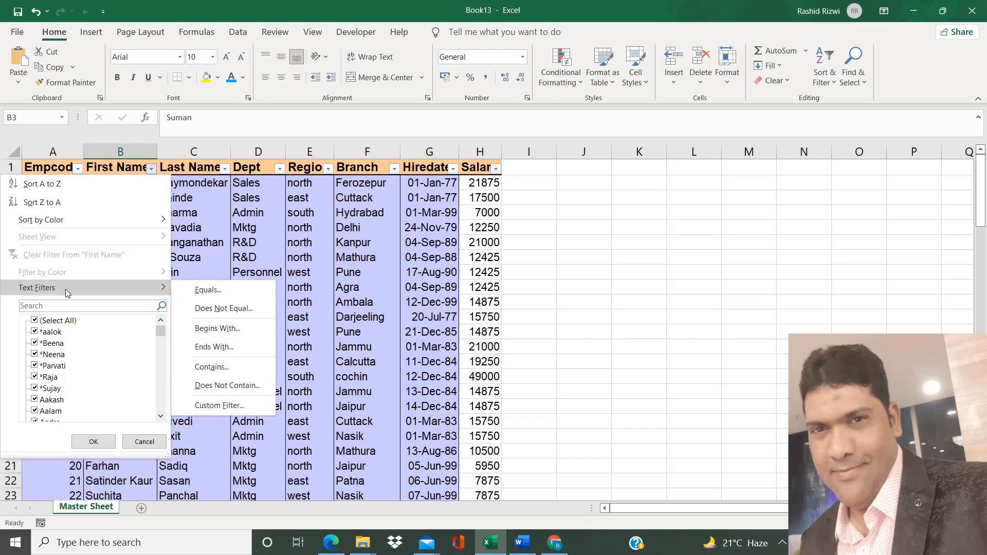
{"action": "left_click", "coordinate": [211, 328]}
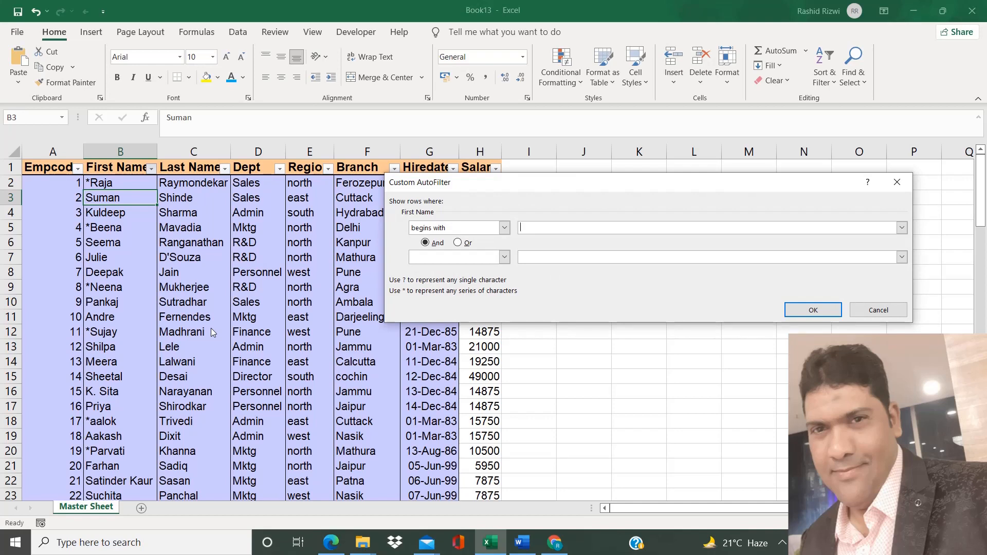
{"action": "type", "text": "~*"}
{"action": "left_click", "coordinate": [824, 311]}
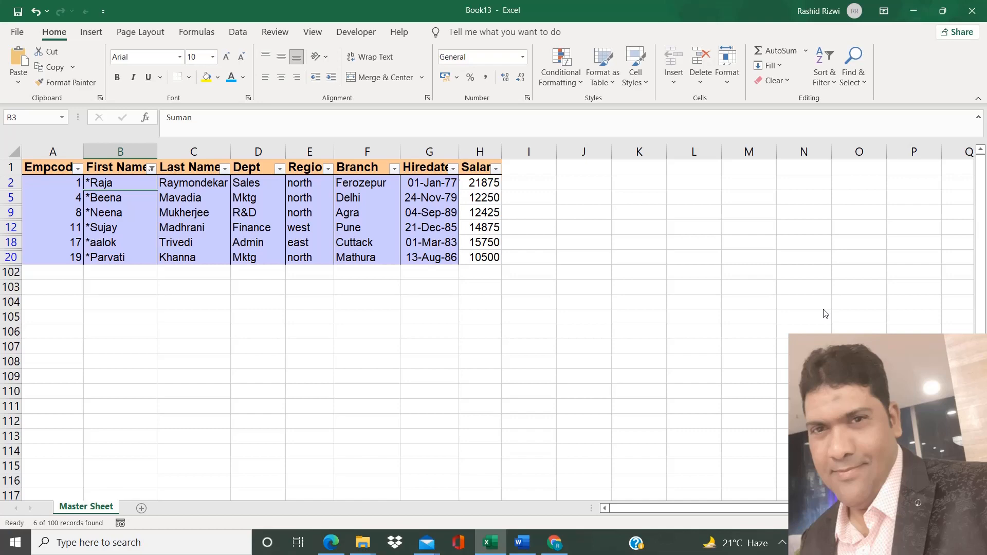
{"action": "key", "text": "ctrl+shift+l"}
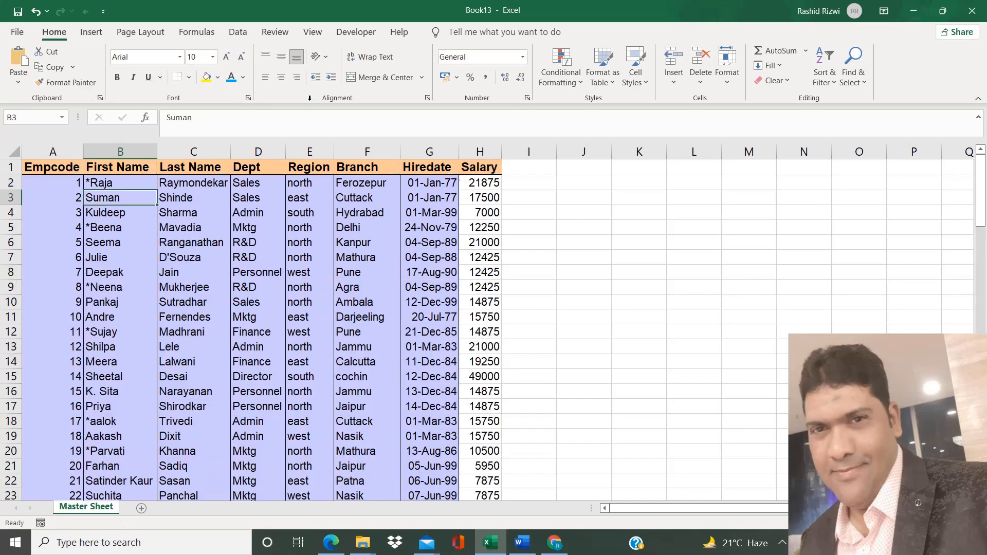
Replace every literal asterisk on the sheet with nothing, using "~*" as the search text, and close the replace dialog.
{"action": "left_click", "coordinate": [58, 166]}
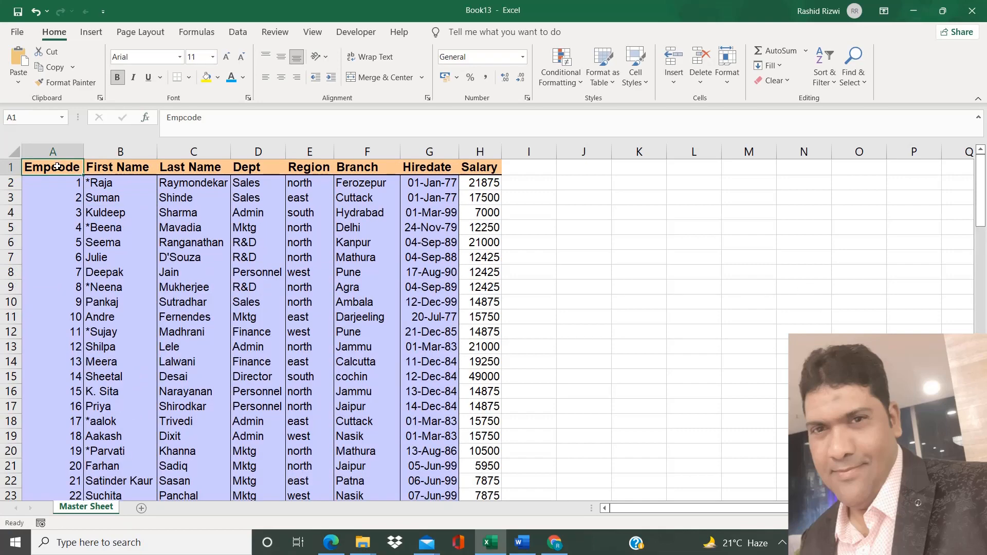
{"action": "key", "text": "ctrl+h"}
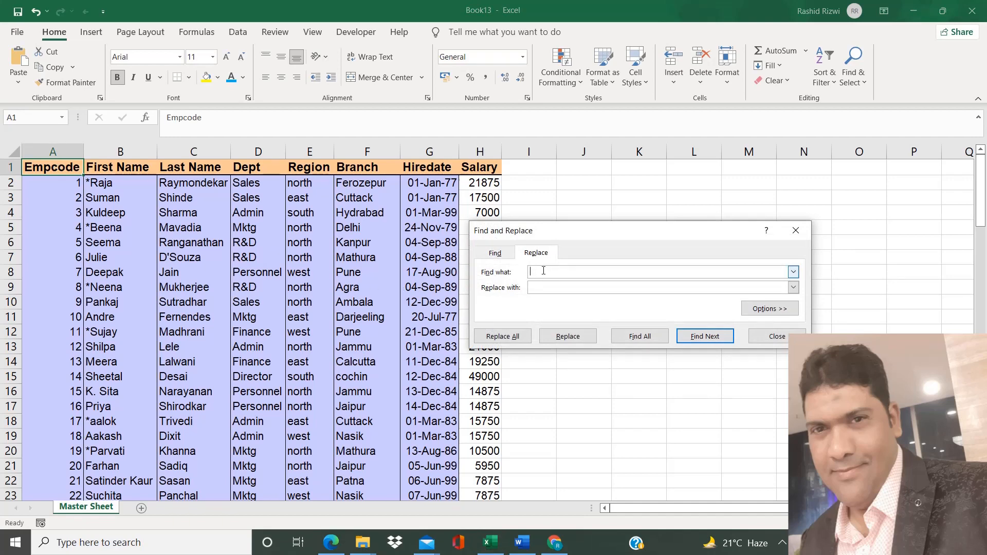
{"action": "type", "text": "~*"}
{"action": "left_click", "coordinate": [532, 286]}
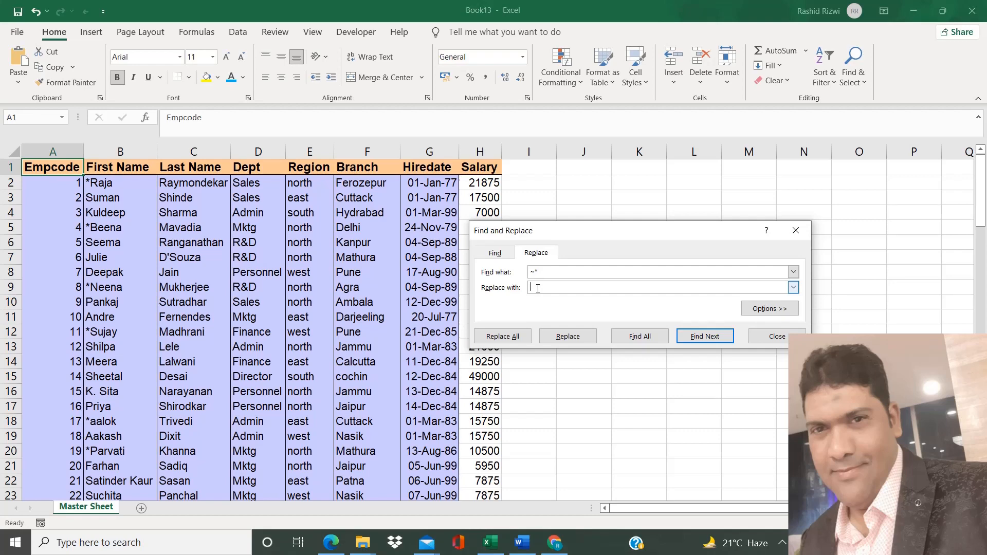
{"action": "left_click", "coordinate": [512, 341]}
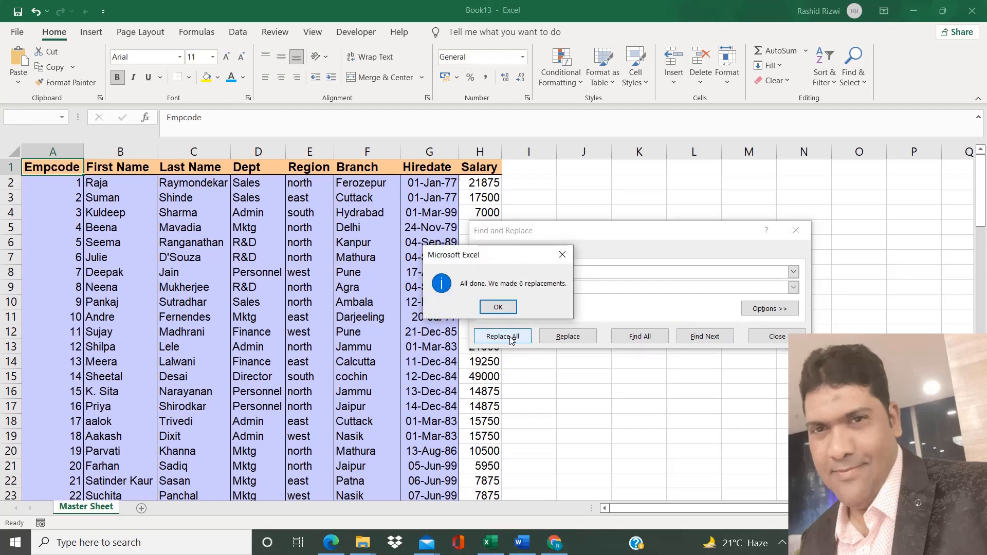
{"action": "left_click", "coordinate": [505, 307]}
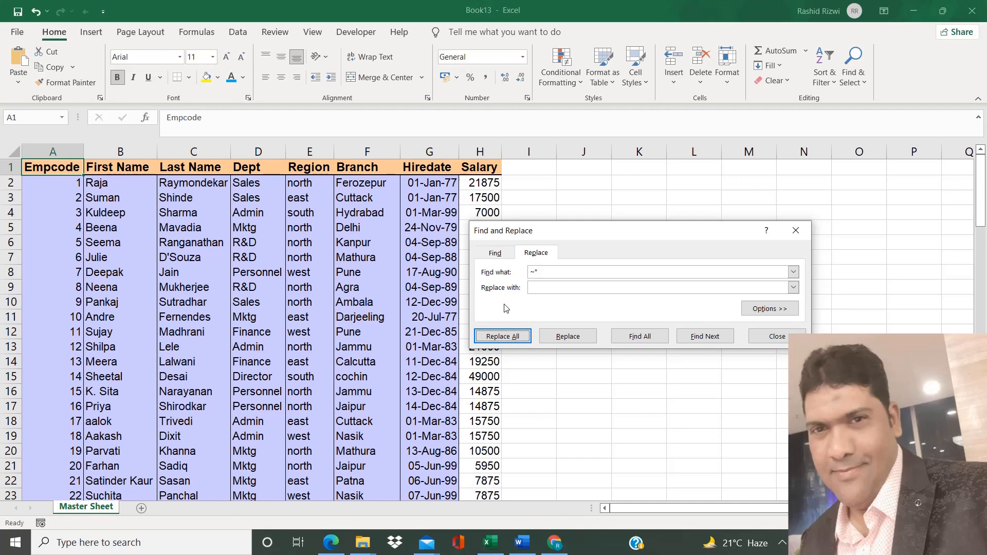
{"action": "left_click", "coordinate": [779, 341]}
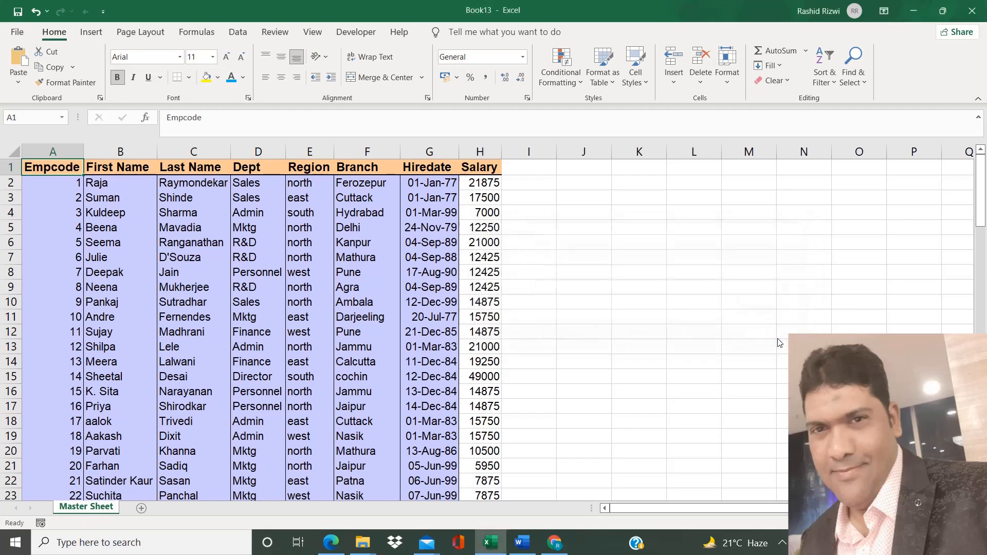
{"action": "left_click", "coordinate": [282, 266]}
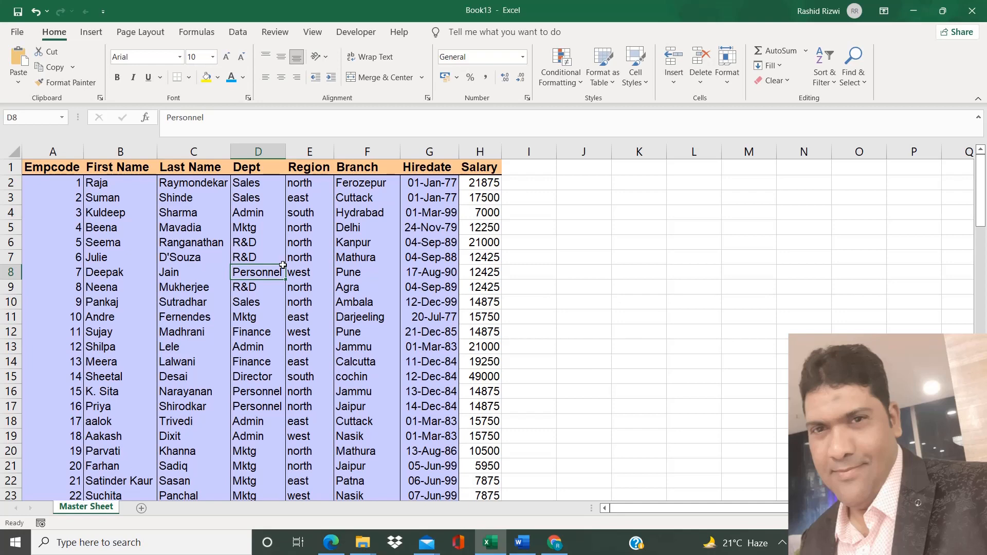
Review the wildcard character notes and the tilde in Word, comparing with the Excel sheet, and return to Excel.
{"action": "left_click", "coordinate": [515, 549]}
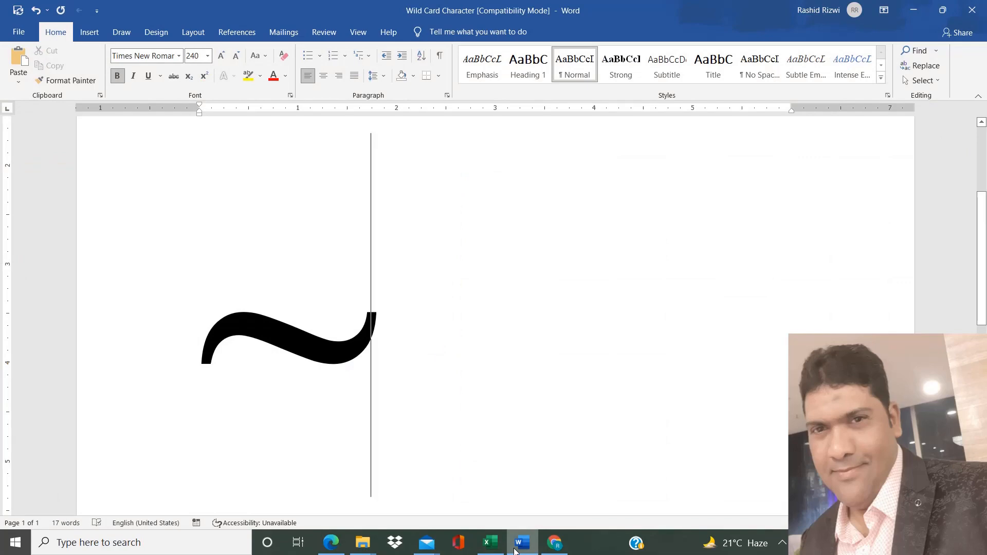
{"action": "key", "text": "ctrl+Home"}
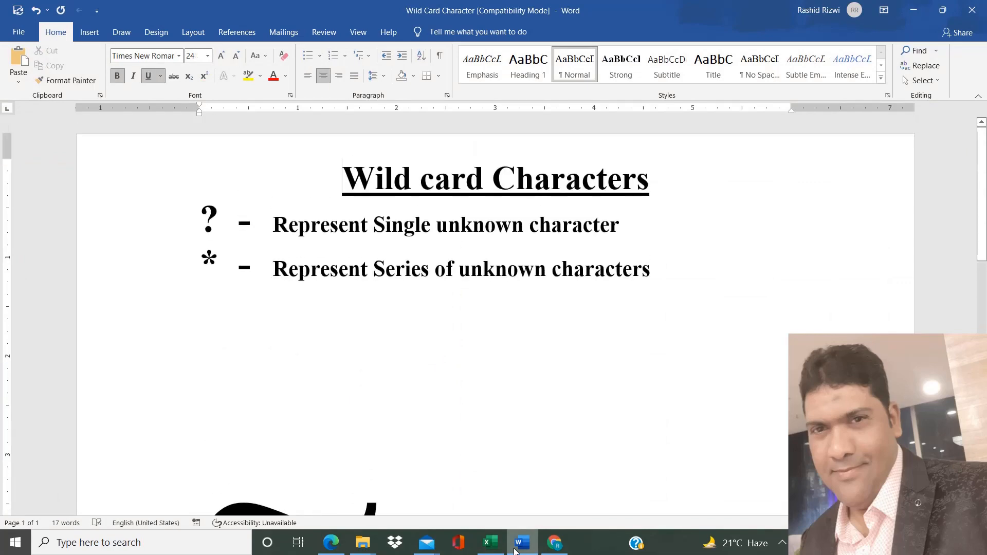
{"action": "left_click", "coordinate": [490, 544]}
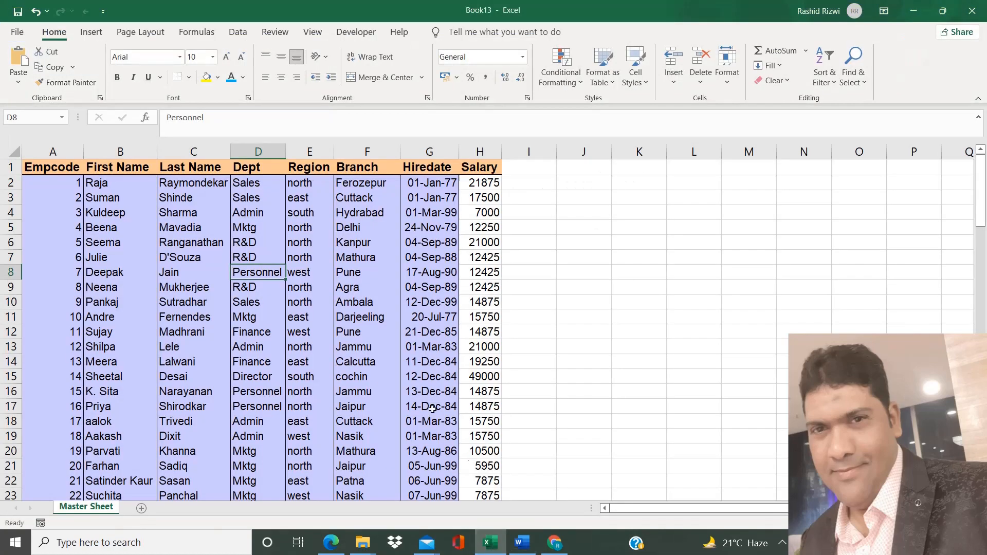
{"action": "left_click", "coordinate": [212, 243]}
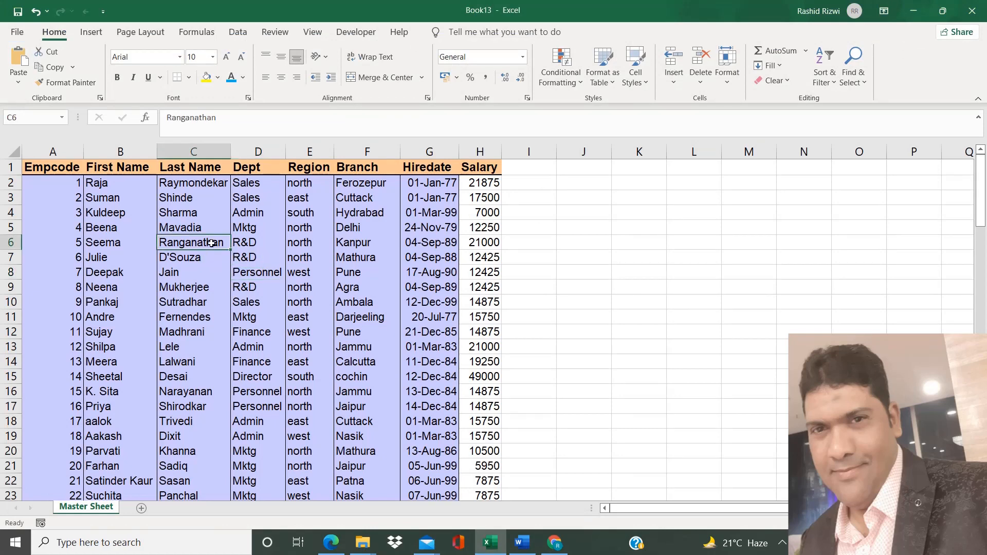
{"action": "left_click", "coordinate": [522, 544]}
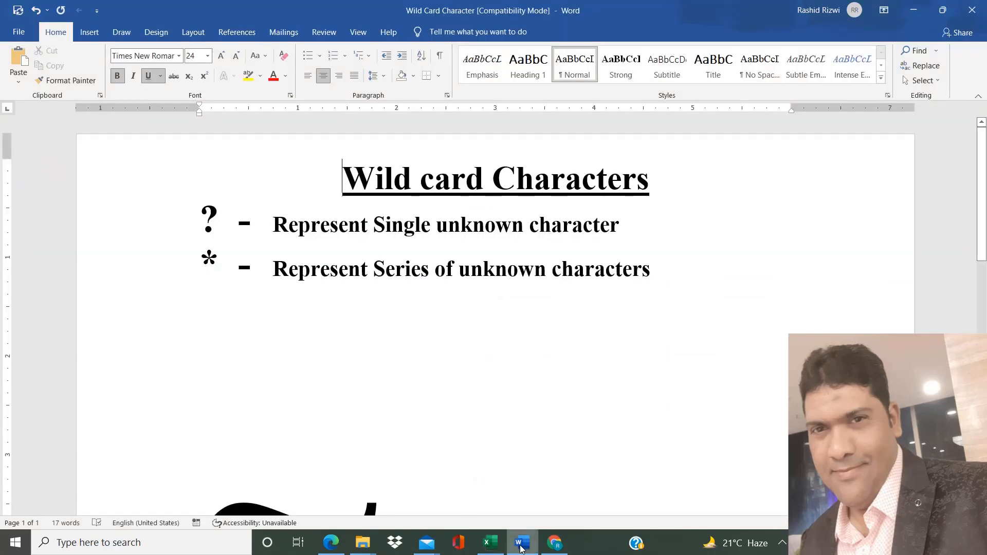
{"action": "left_click", "coordinate": [415, 434]}
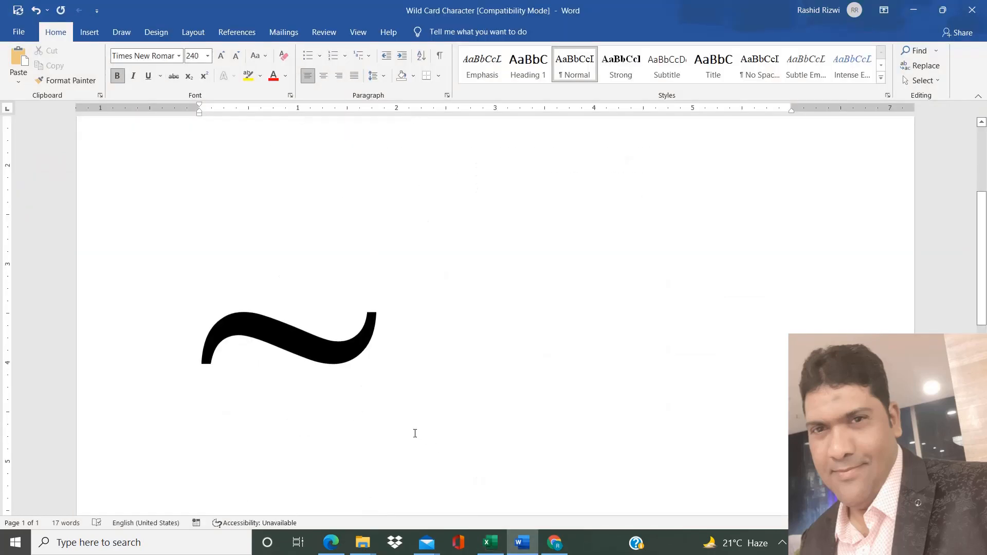
{"action": "left_click", "coordinate": [488, 545]}
{"action": "left_click", "coordinate": [381, 355]}
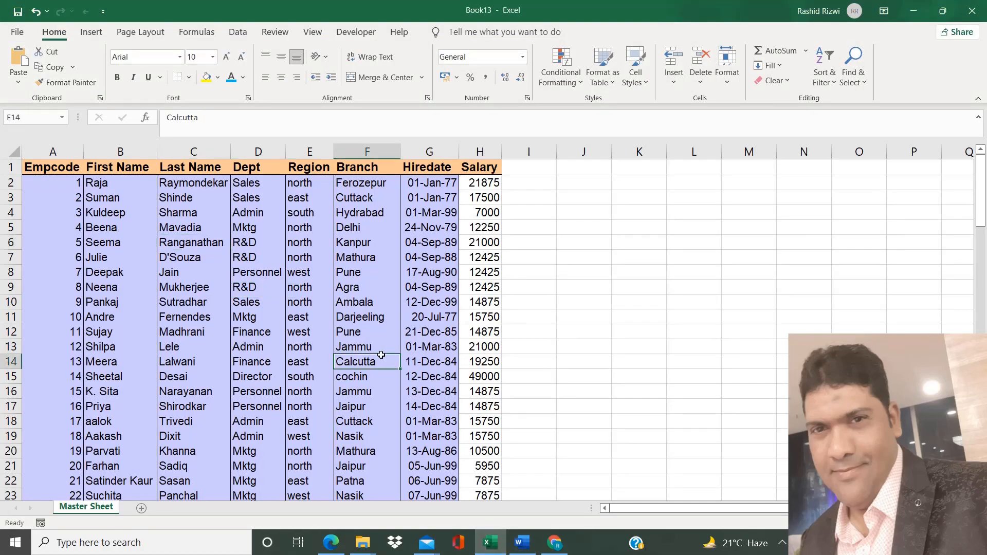